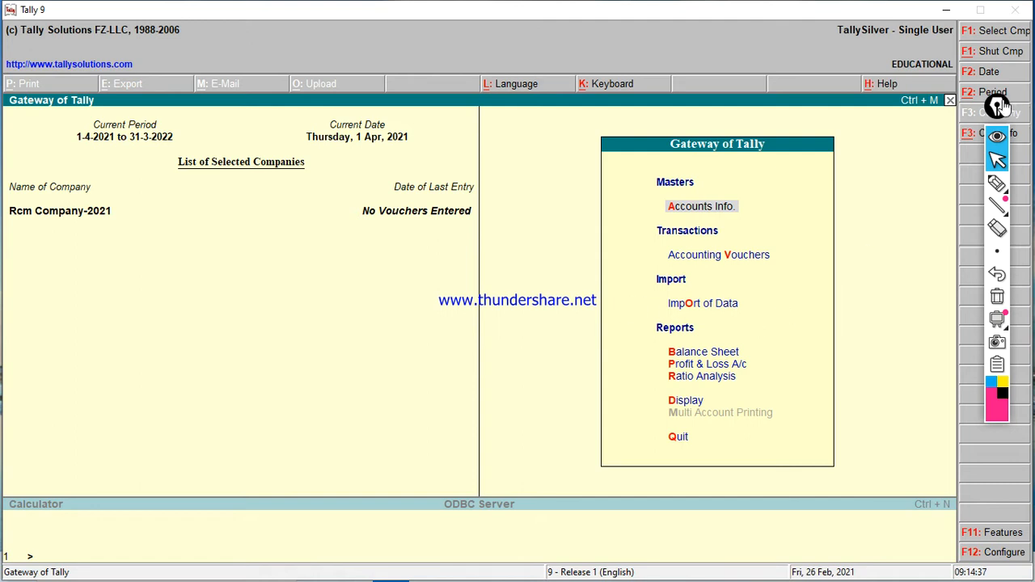
Mark the Cmp Info command with the annotation pen, clear the marks and return to the normal pointer
{"action": "left_click_drag", "start_coordinate": [1001, 105], "coordinate": [1009, 191]}
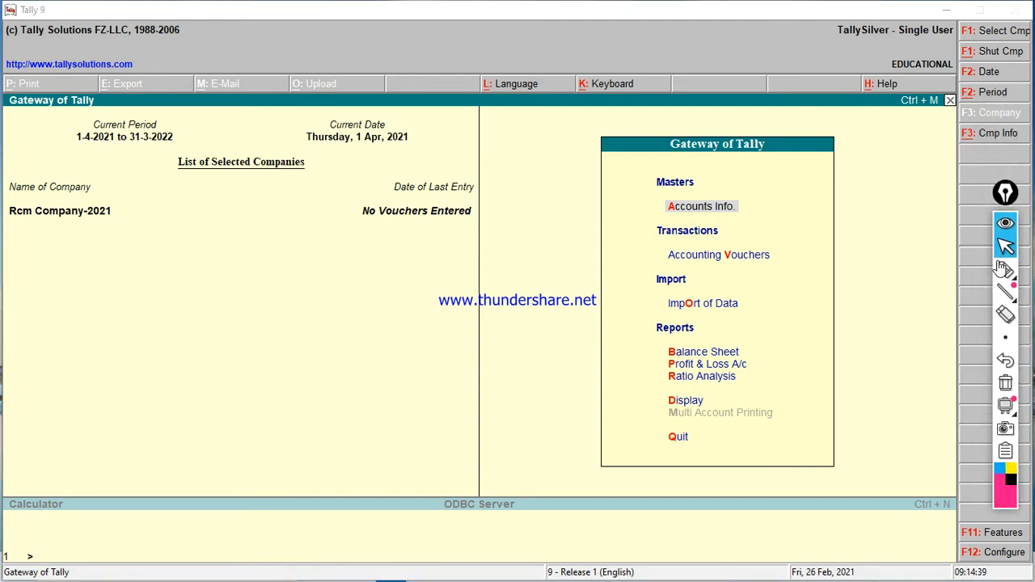
{"action": "left_click", "coordinate": [1002, 269]}
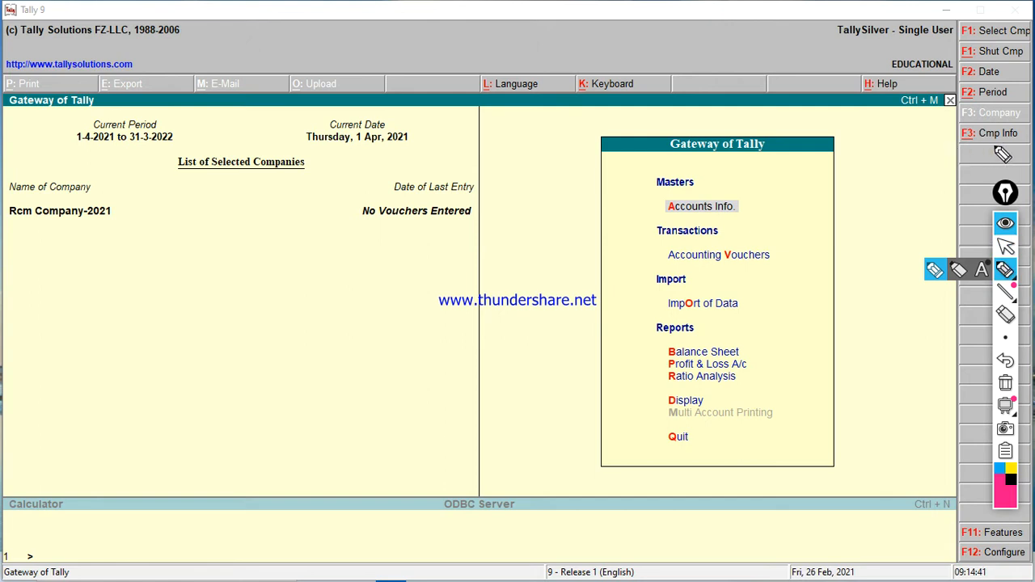
{"action": "mouse_move", "coordinate": [1003, 146]}
{"action": "left_mouse_down"}
{"action": "mouse_move", "coordinate": [928, 146]}
{"action": "mouse_move", "coordinate": [962, 122]}
{"action": "left_mouse_up"}
{"action": "left_click", "coordinate": [928, 146]}
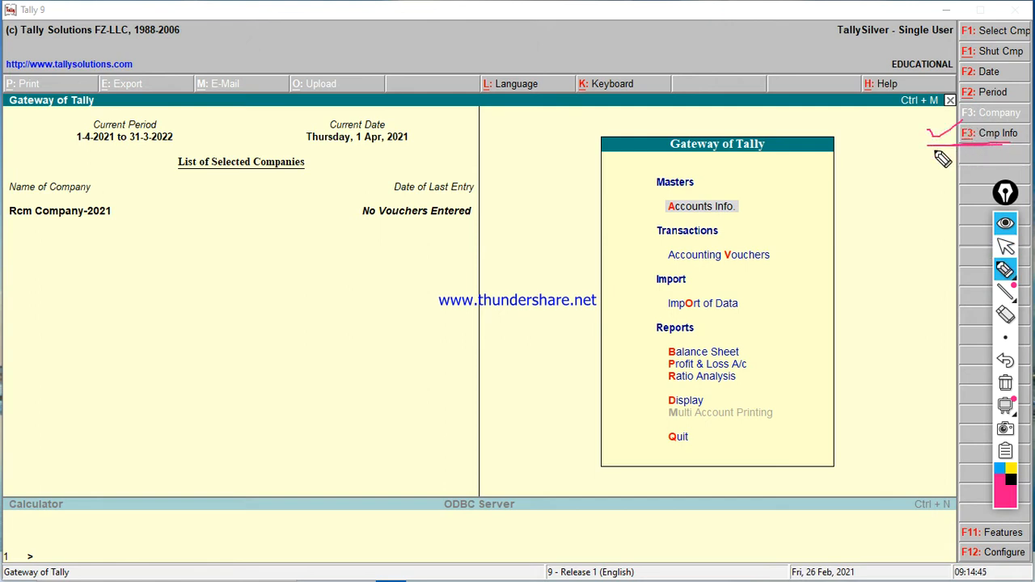
{"action": "left_click", "coordinate": [1005, 383]}
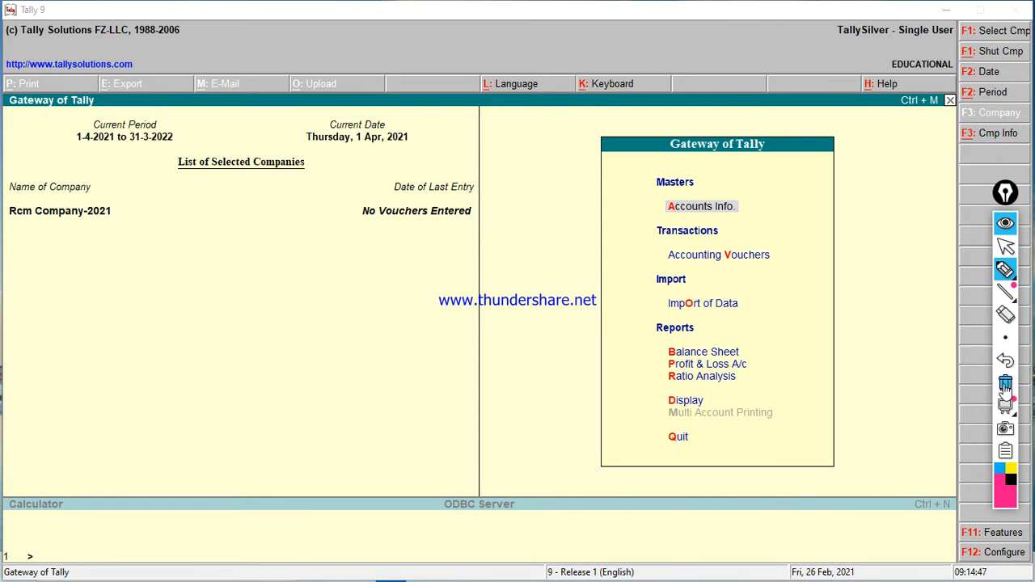
{"action": "left_click", "coordinate": [1007, 247]}
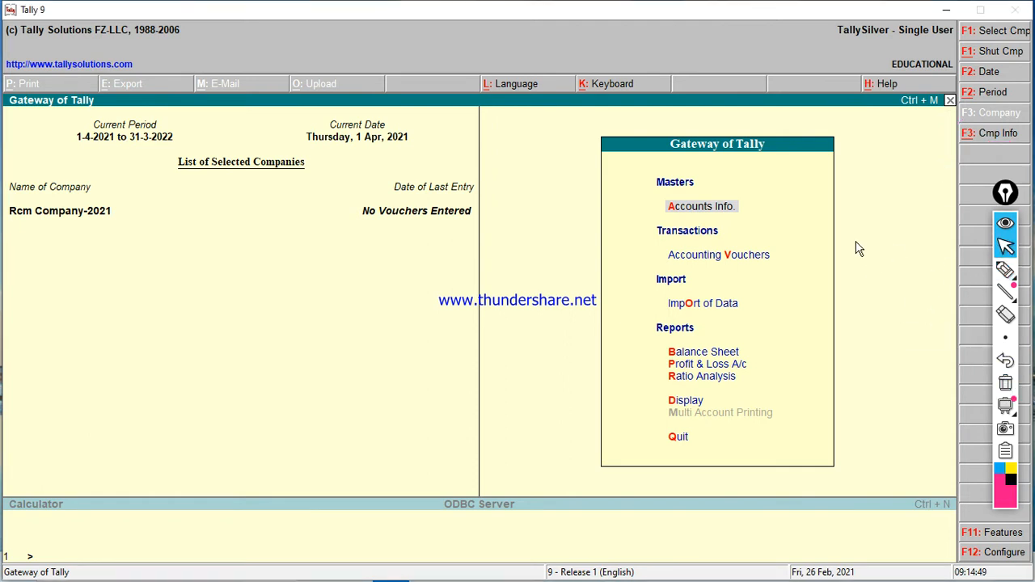
Open the Company Info options and highlight Split Company Data
{"action": "key", "text": "alt+F3"}
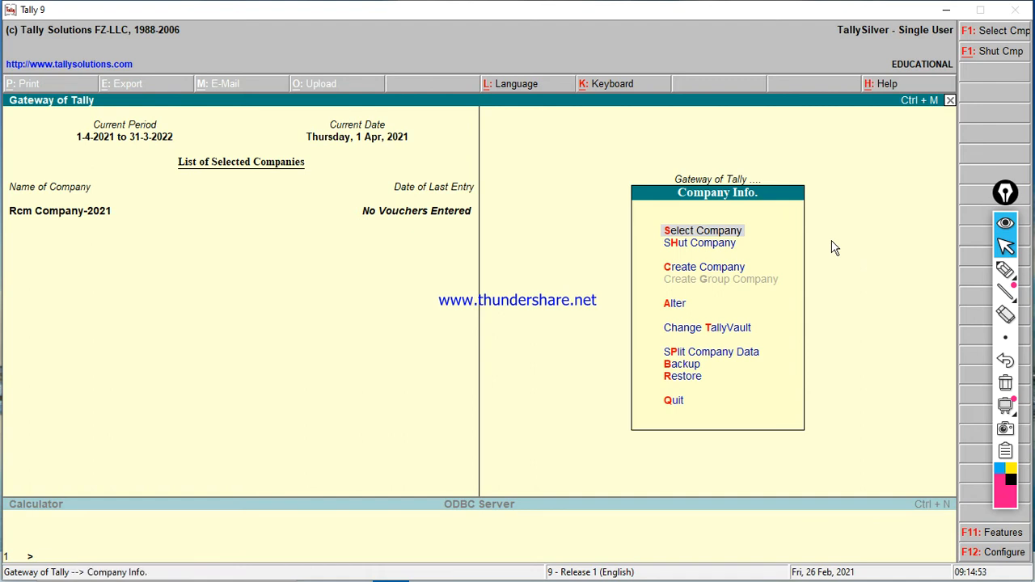
{"action": "key", "text": "Down"}
{"action": "key", "text": "Down"}
{"action": "key", "text": "Down"}
{"action": "key", "text": "Down"}
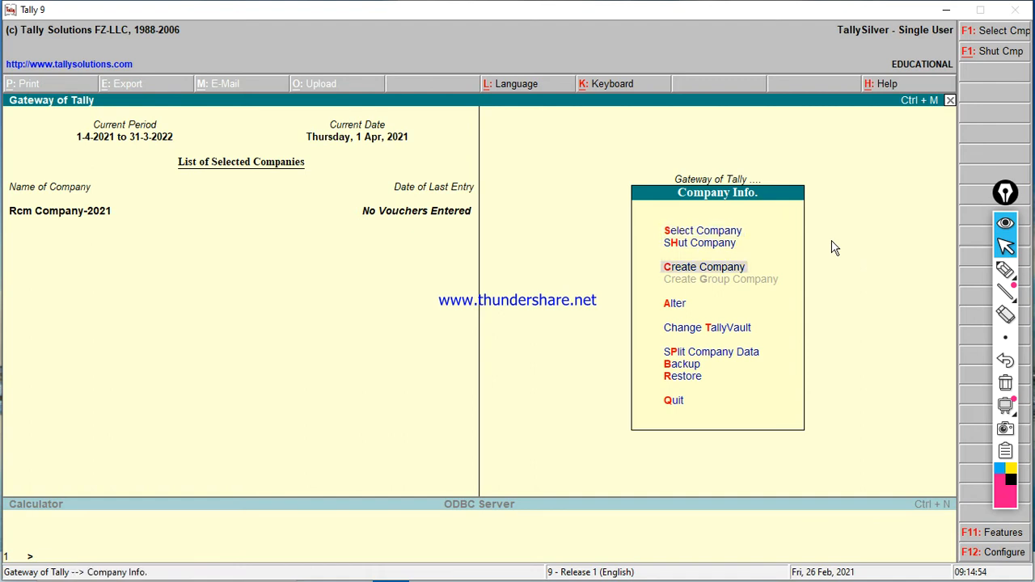
{"action": "key", "text": "Up"}
{"action": "key", "text": "Down"}
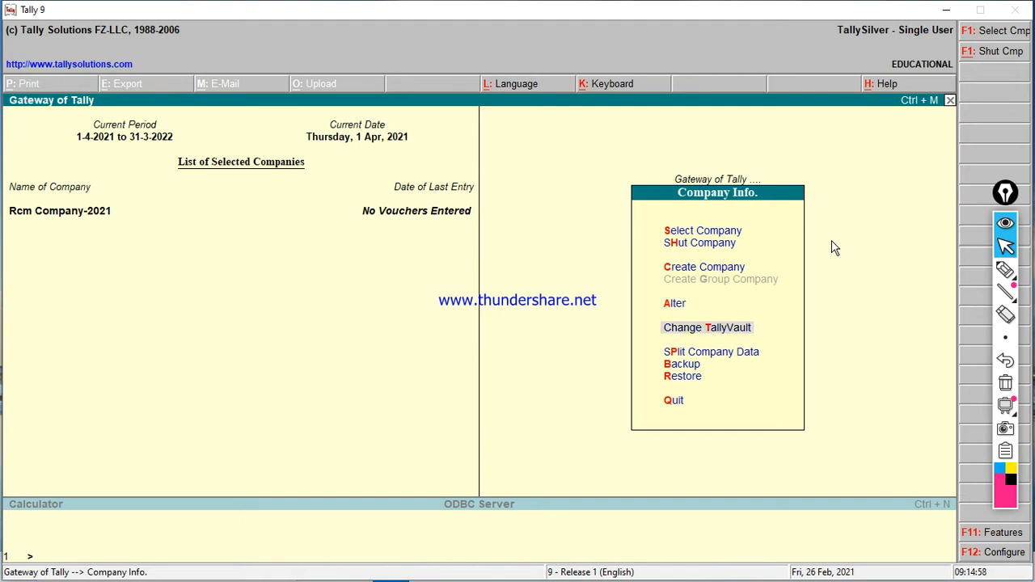
{"action": "key", "text": "Down"}
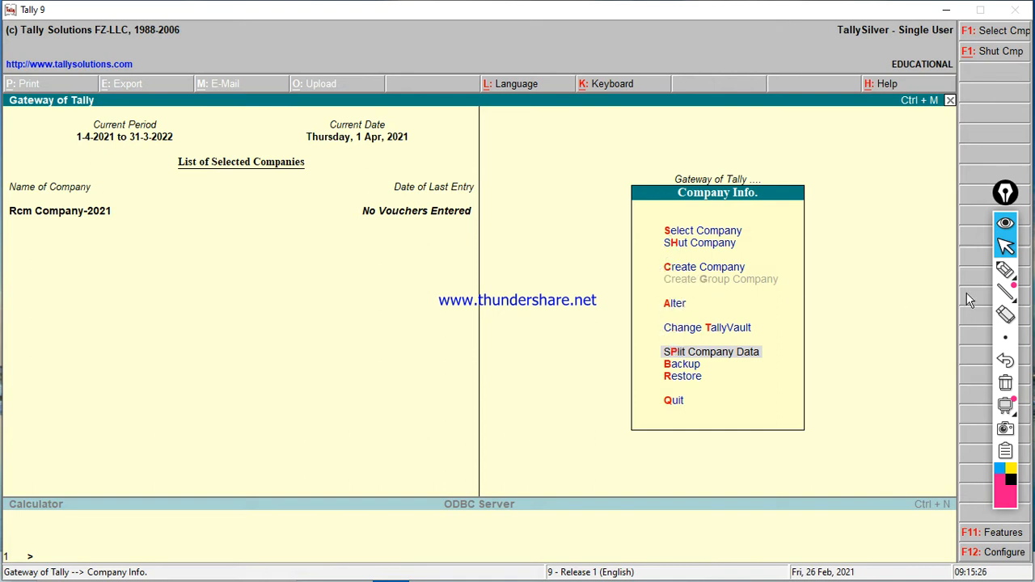
Mark Create Company and other Company Info options with the annotation pen, clear the marks and return to the normal pointer
{"action": "left_click", "coordinate": [1005, 274]}
{"action": "left_click_drag", "start_coordinate": [650, 263], "coordinate": [663, 261]}
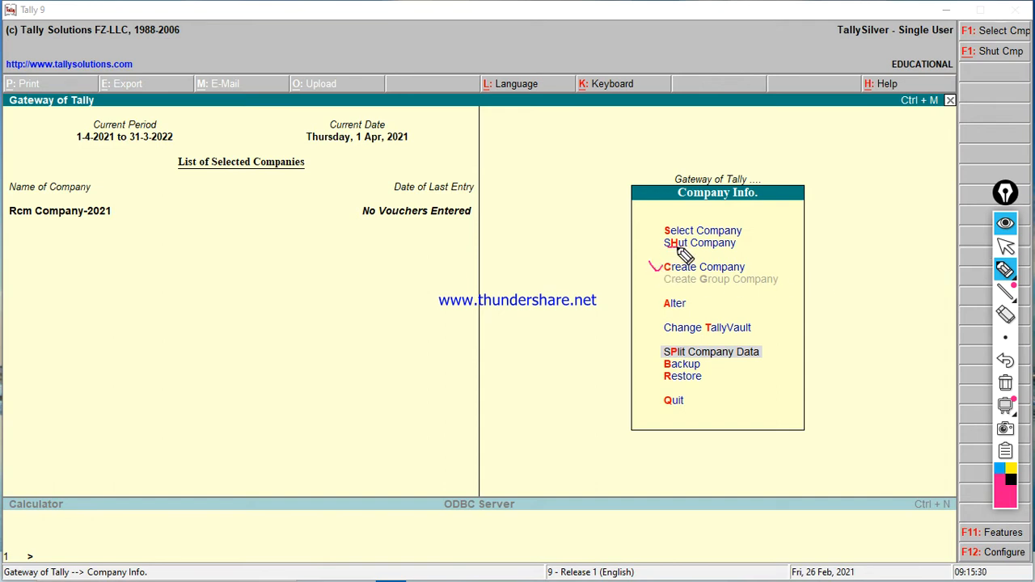
{"action": "left_click_drag", "start_coordinate": [659, 236], "coordinate": [671, 235]}
{"action": "left_click_drag", "start_coordinate": [704, 333], "coordinate": [715, 333]}
{"action": "left_click", "coordinate": [1006, 381]}
{"action": "left_click", "coordinate": [1006, 246]}
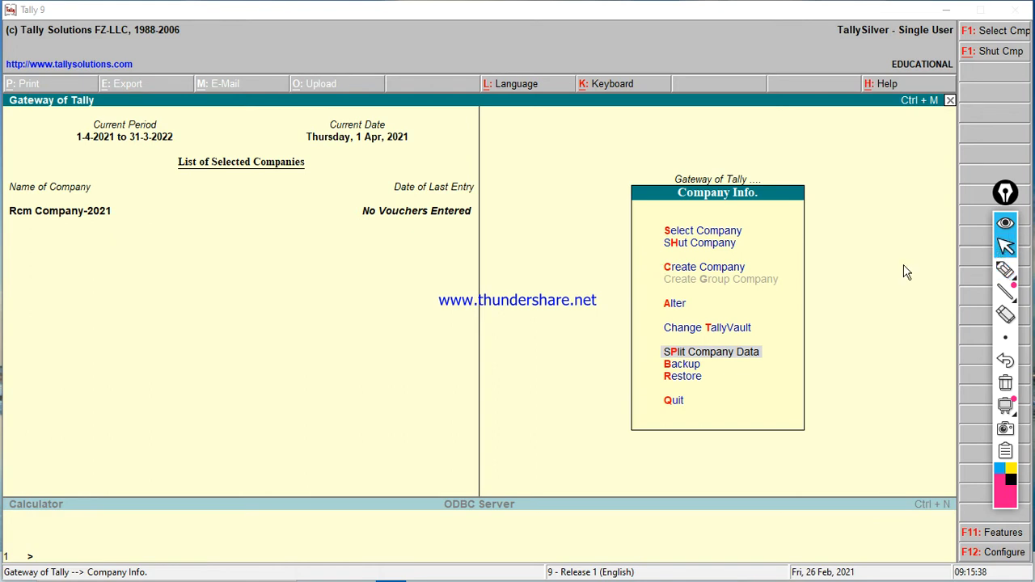
Split the data of Rcm Company-2021 from 1-Sep-2021 and accept the split
{"action": "key", "text": "Up"}
{"action": "key", "text": "Up"}
{"action": "key", "text": "Up"}
{"action": "key", "text": "Up"}
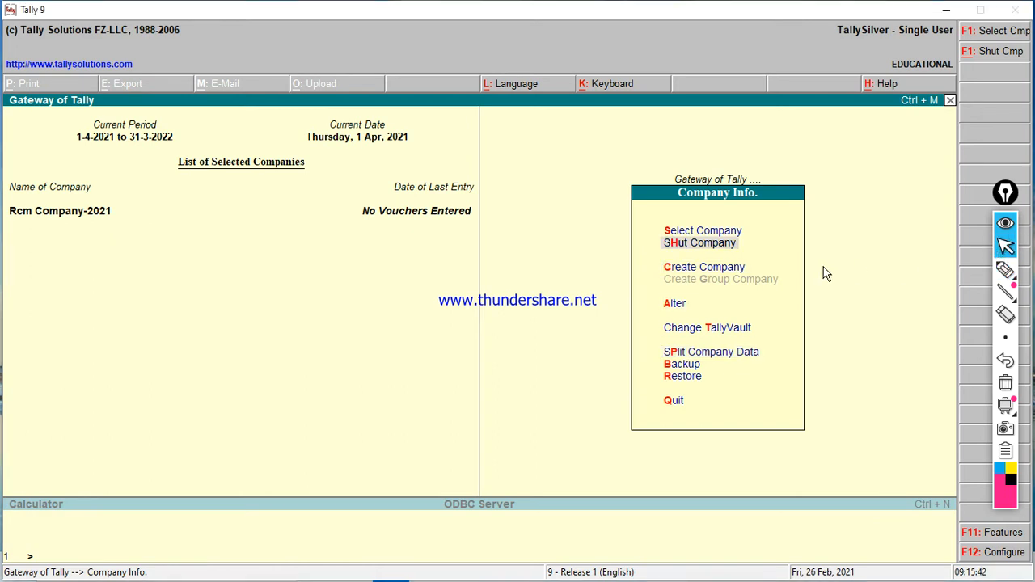
{"action": "key", "text": "p"}
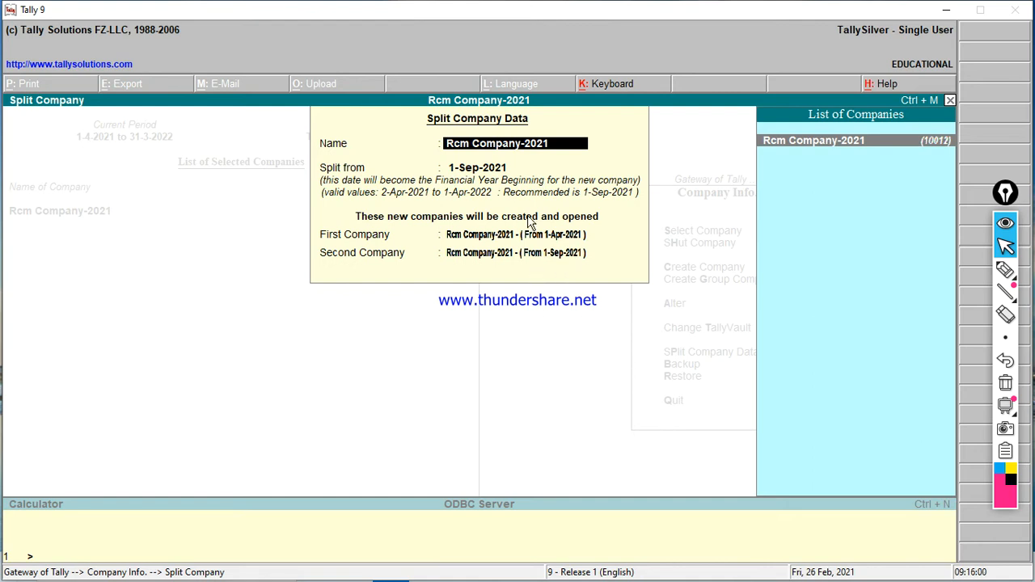
{"action": "key", "text": "Return"}
{"action": "key", "text": "Return"}
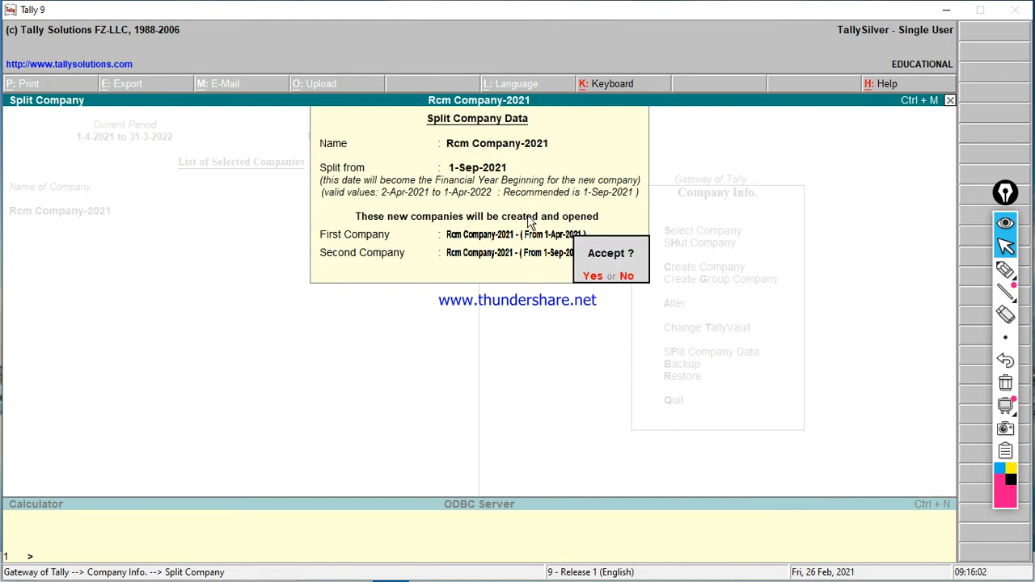
{"action": "key", "text": "Return"}
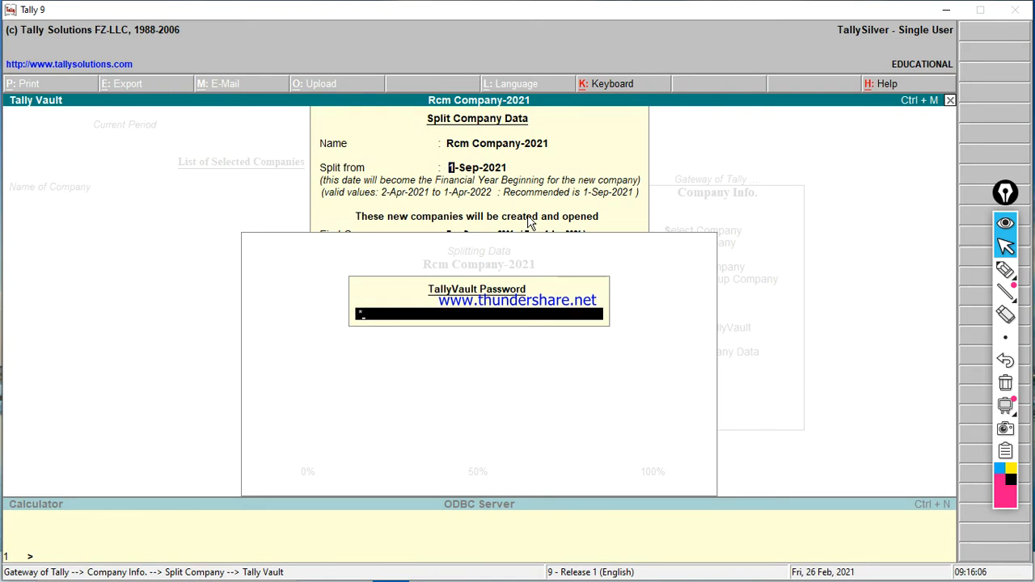
Enter the TallyVault password when asked so the company split can run
{"action": "key", "text": "Return"}
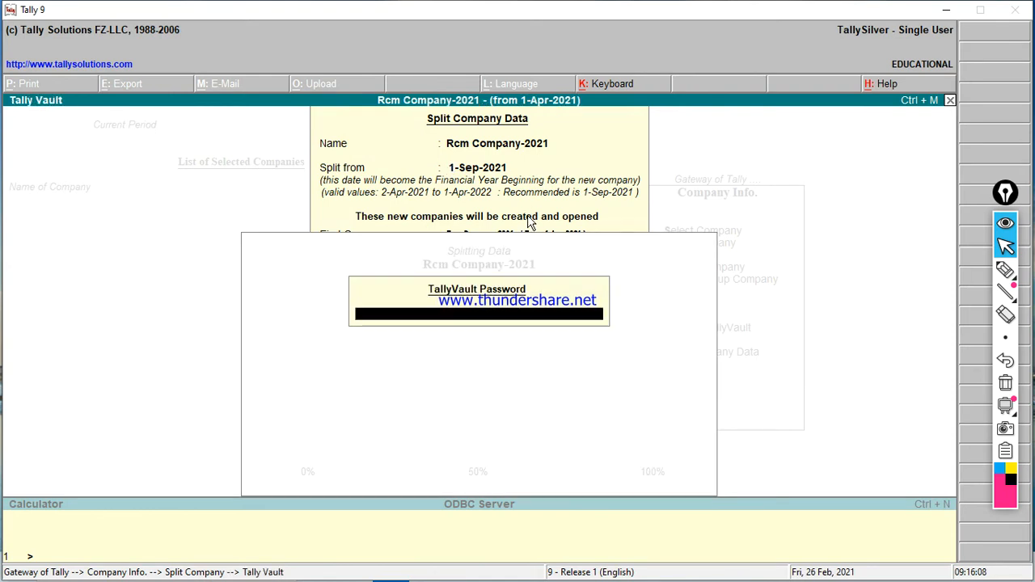
{"action": "type", "text": "*"}
{"action": "key", "text": "Return"}
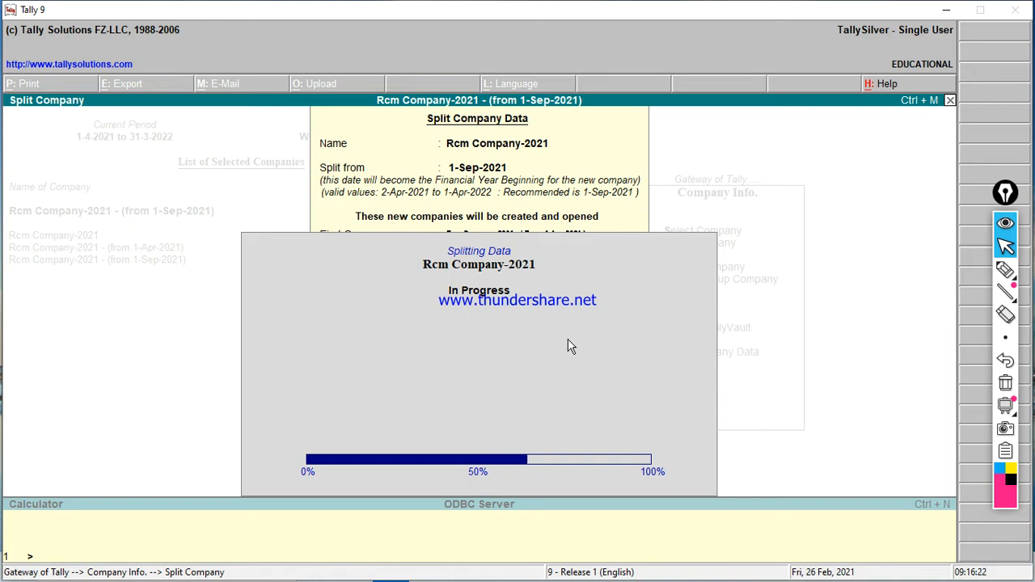
Underline the Splitting Data heading and company name with the annotation pen, and clear the marks
{"action": "left_click", "coordinate": [1005, 269]}
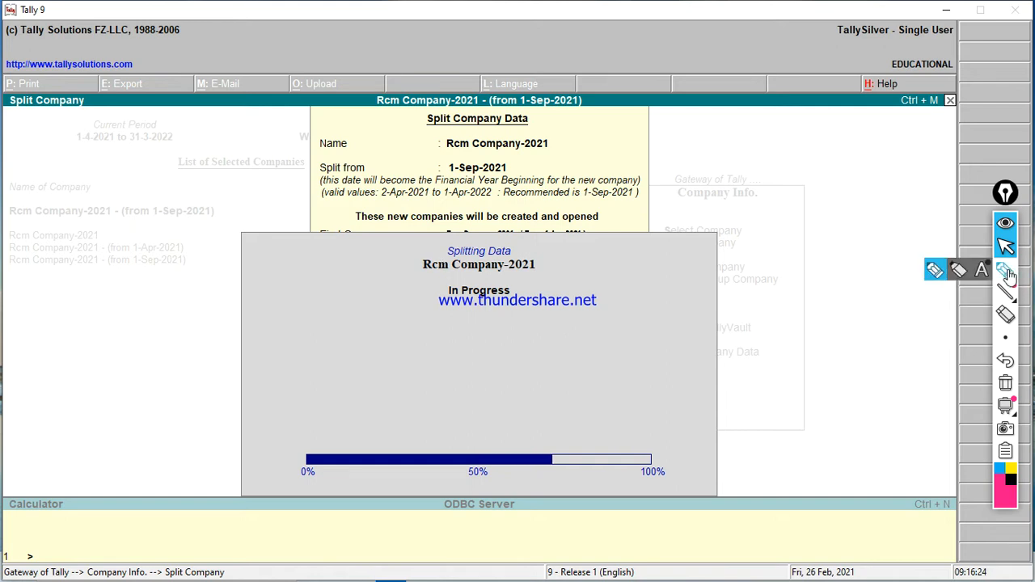
{"action": "mouse_move", "coordinate": [422, 265]}
{"action": "left_mouse_down"}
{"action": "mouse_move", "coordinate": [530, 256]}
{"action": "mouse_move", "coordinate": [535, 273]}
{"action": "mouse_move", "coordinate": [545, 262]}
{"action": "left_mouse_up"}
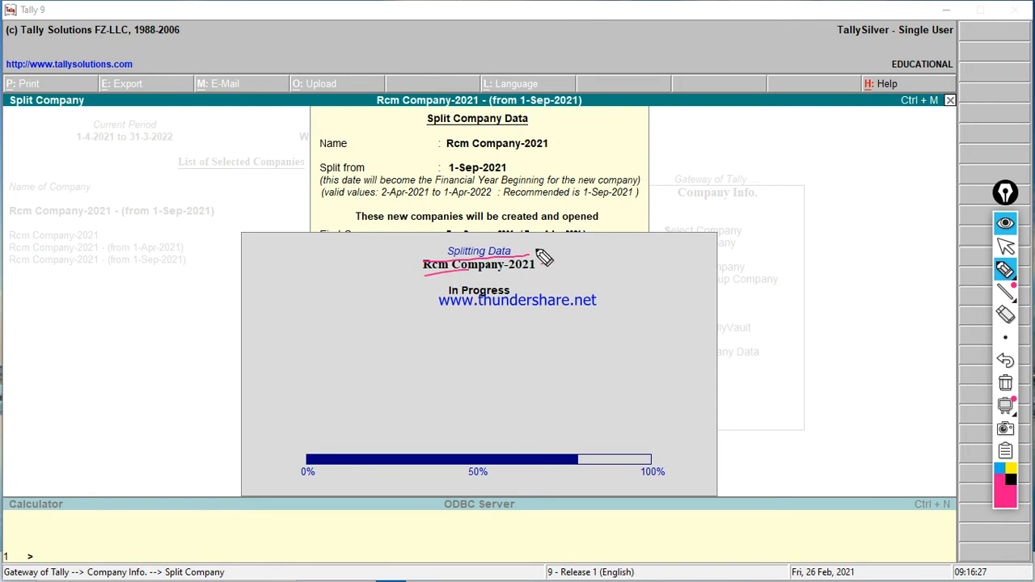
{"action": "left_click", "coordinate": [1003, 382]}
{"action": "left_click", "coordinate": [1004, 246]}
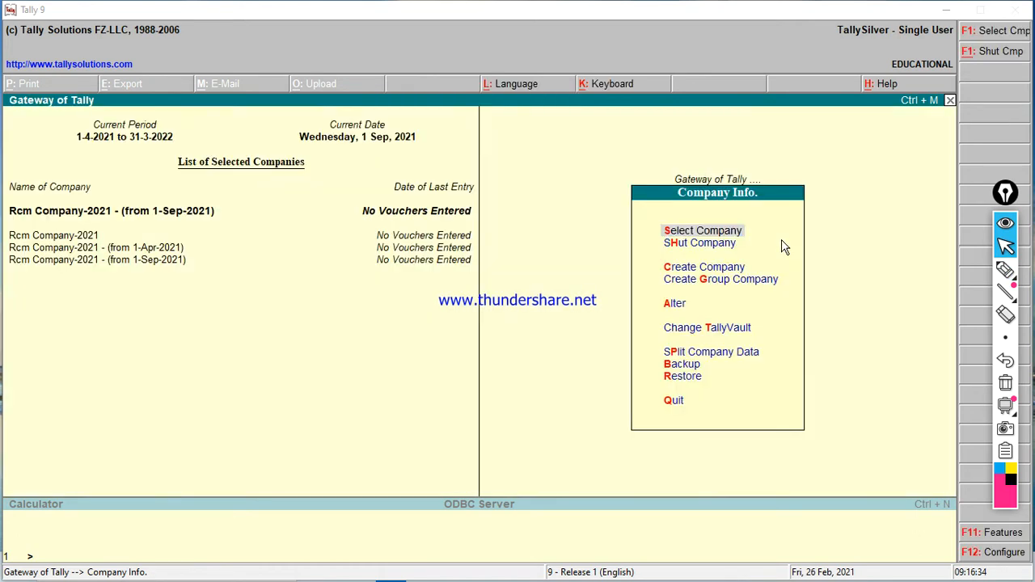
Underline the 1-Apr-2021 and 1-Sep-2021 split companies in the selected companies list, and clear the marks
{"action": "left_click", "coordinate": [1005, 270]}
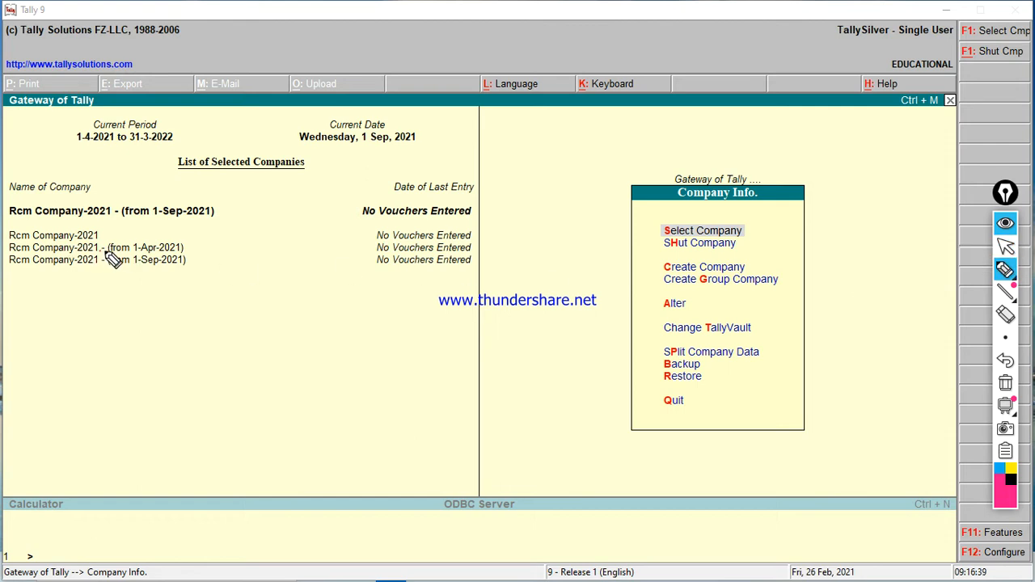
{"action": "left_click_drag", "start_coordinate": [119, 252], "coordinate": [184, 253]}
{"action": "left_click_drag", "start_coordinate": [116, 276], "coordinate": [182, 278]}
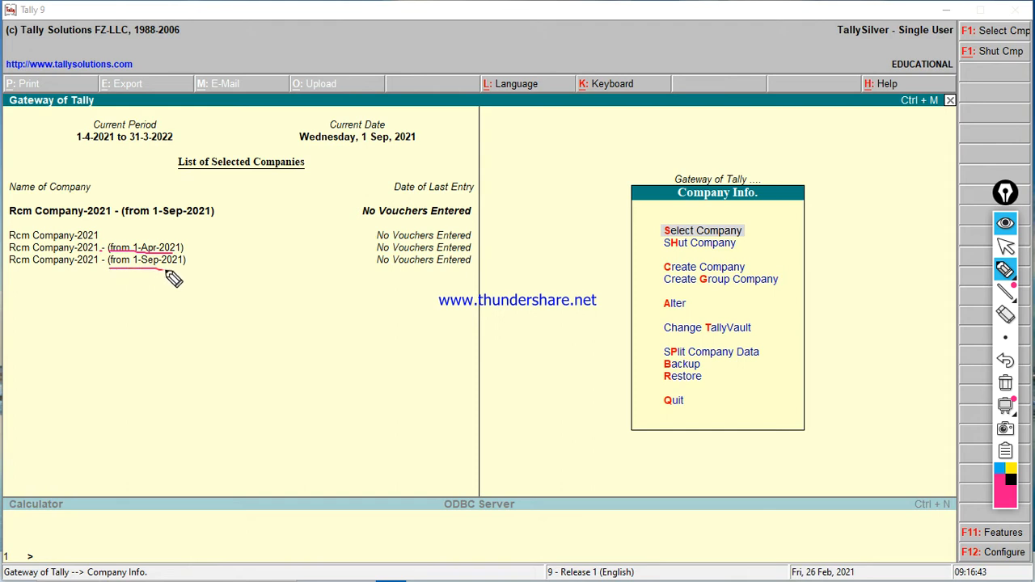
{"action": "left_click_drag", "start_coordinate": [3, 276], "coordinate": [75, 278]}
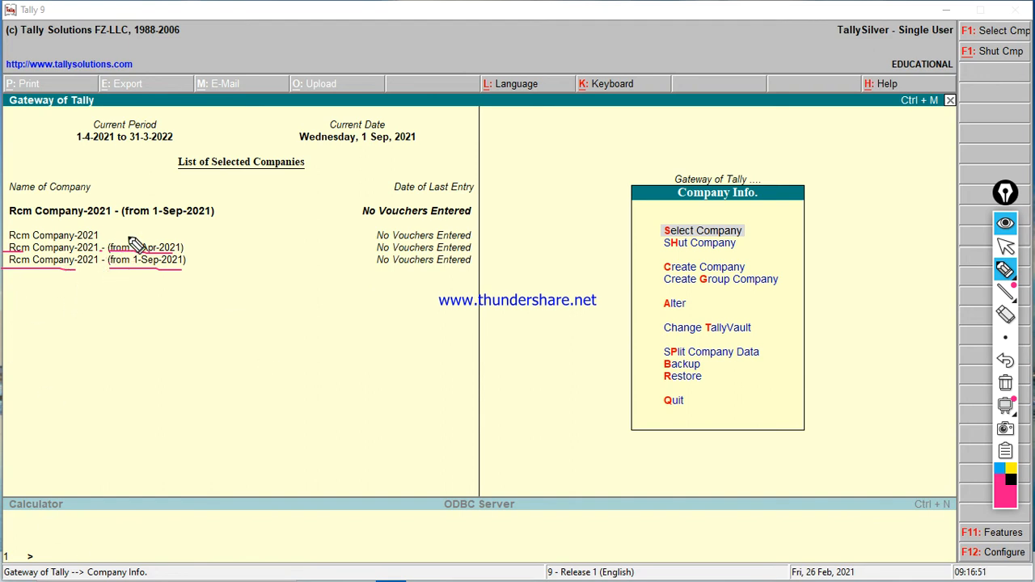
{"action": "mouse_move", "coordinate": [109, 269]}
{"action": "left_mouse_down"}
{"action": "mouse_move", "coordinate": [179, 268]}
{"action": "mouse_move", "coordinate": [209, 235]}
{"action": "mouse_move", "coordinate": [210, 253]}
{"action": "left_mouse_up"}
{"action": "left_click", "coordinate": [1005, 383]}
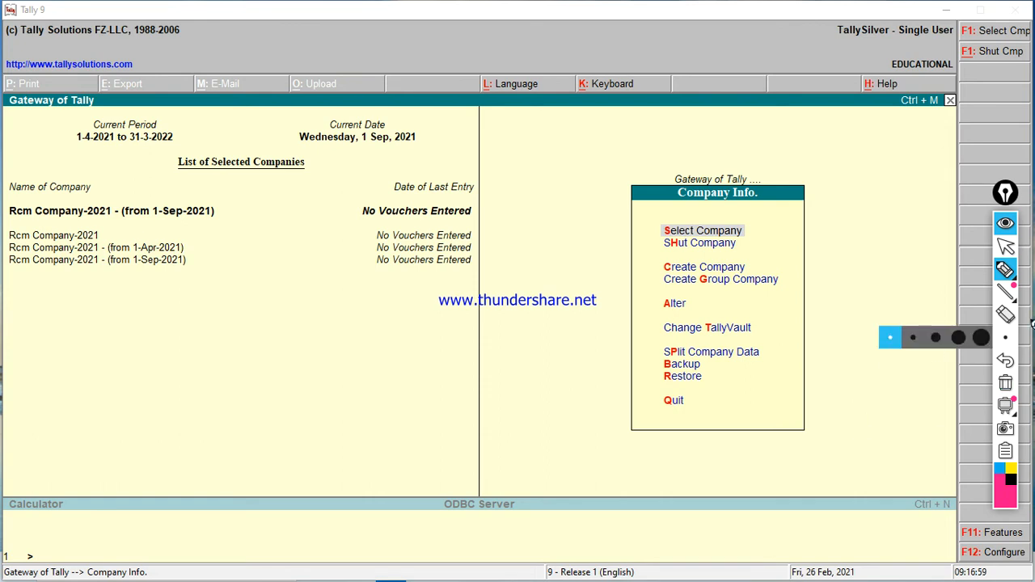
{"action": "left_click", "coordinate": [1005, 246]}
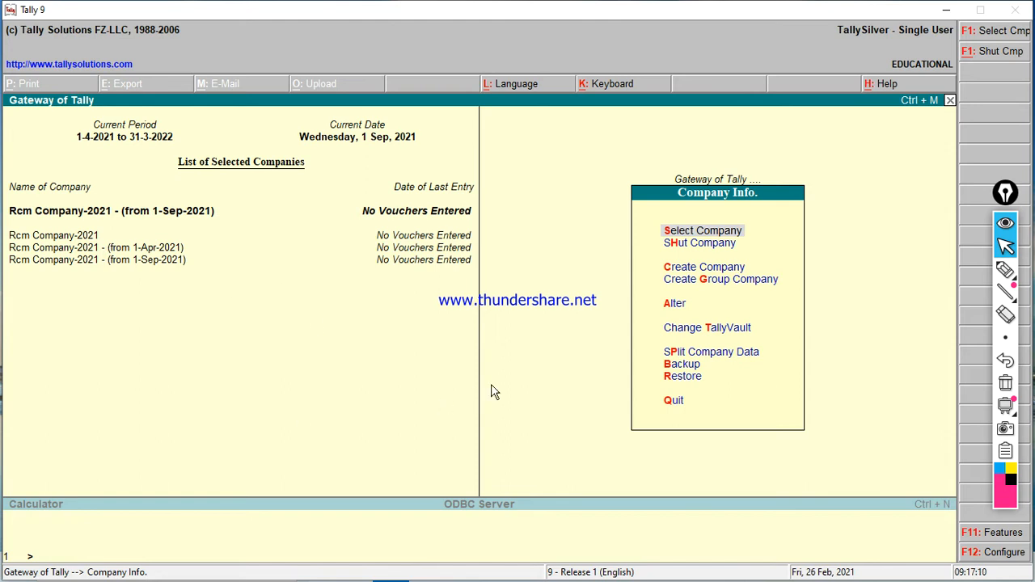
{"action": "key", "text": "Down"}
{"action": "key", "text": "Down"}
{"action": "key", "text": "Down"}
{"action": "key", "text": "Down"}
{"action": "key", "text": "Down"}
{"action": "key", "text": "Down"}
{"action": "key", "text": "Down"}
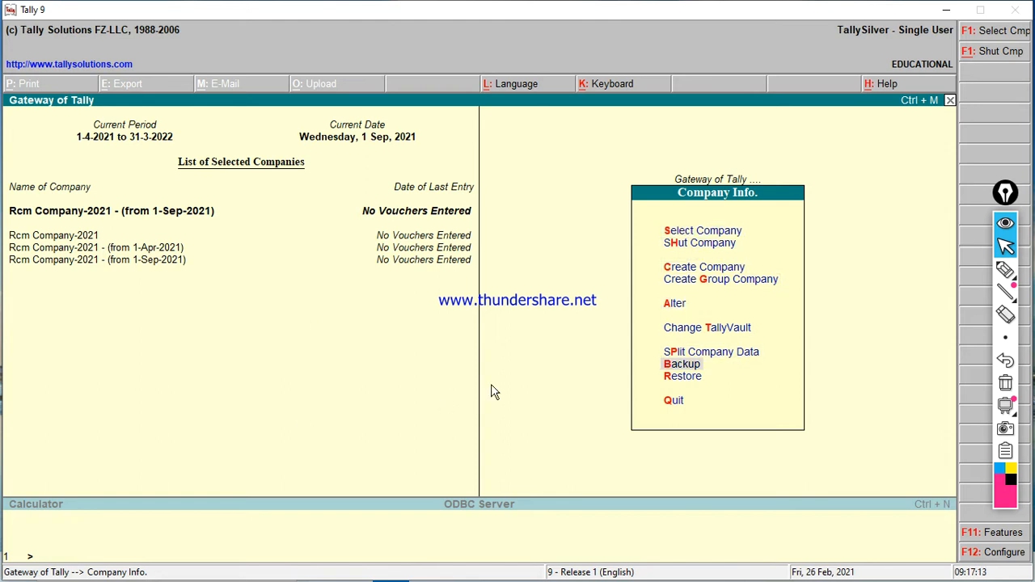
{"action": "key", "text": "Up"}
{"action": "key", "text": "Up"}
{"action": "key", "text": "Up"}
{"action": "key", "text": "Up"}
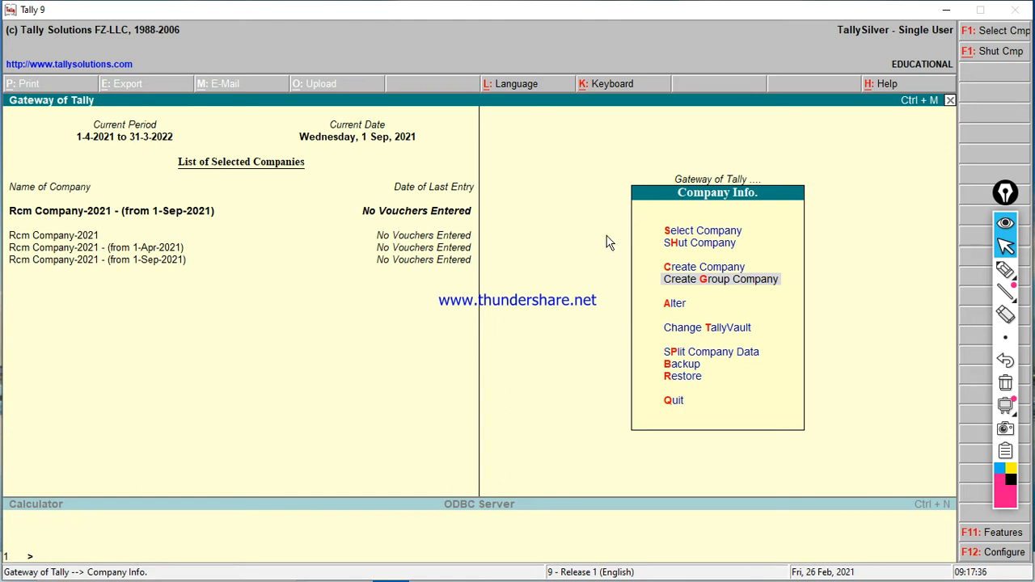
Shut the split company Rcm Company-2021 - (from 1-Sep-2021)
{"action": "key", "text": "Down"}
{"action": "key", "text": "Up"}
{"action": "key", "text": "Up"}
{"action": "key", "text": "Up"}
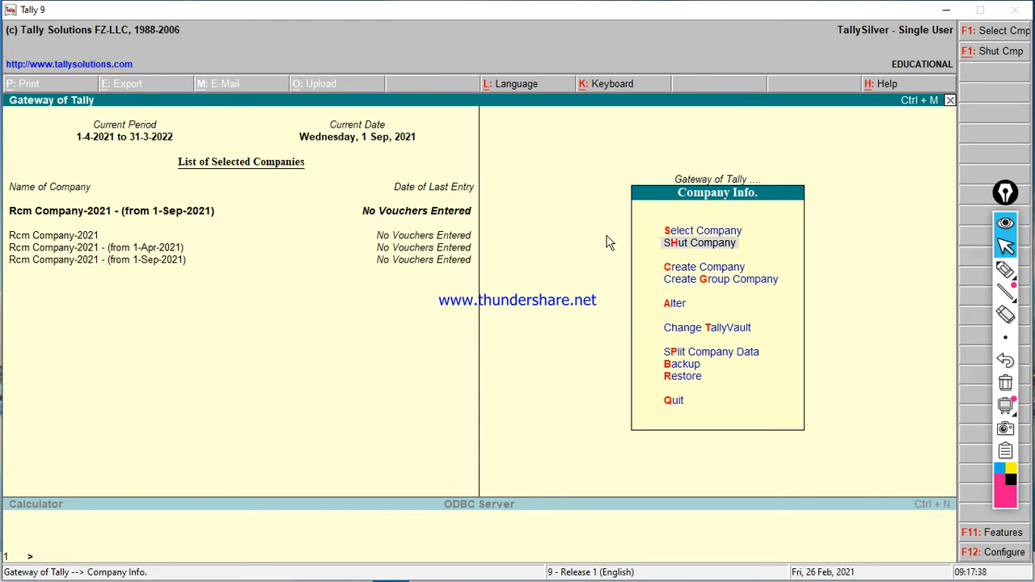
{"action": "key", "text": "Return"}
{"action": "key", "text": "Return"}
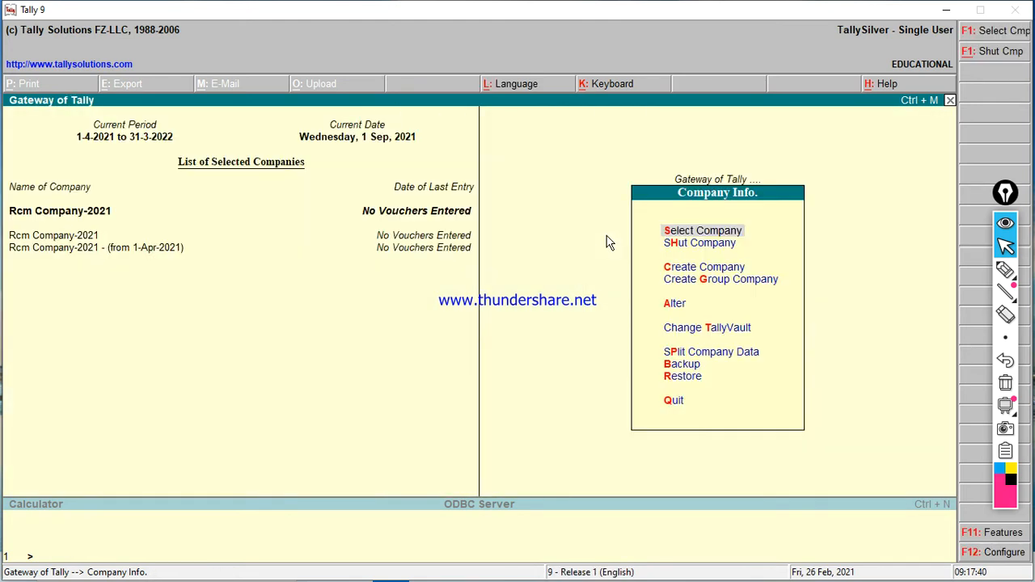
Shut the split company Rcm Company-2021 - (from 1-Apr-2021)
{"action": "key", "text": "Down"}
{"action": "key", "text": "Return"}
{"action": "key", "text": "Down"}
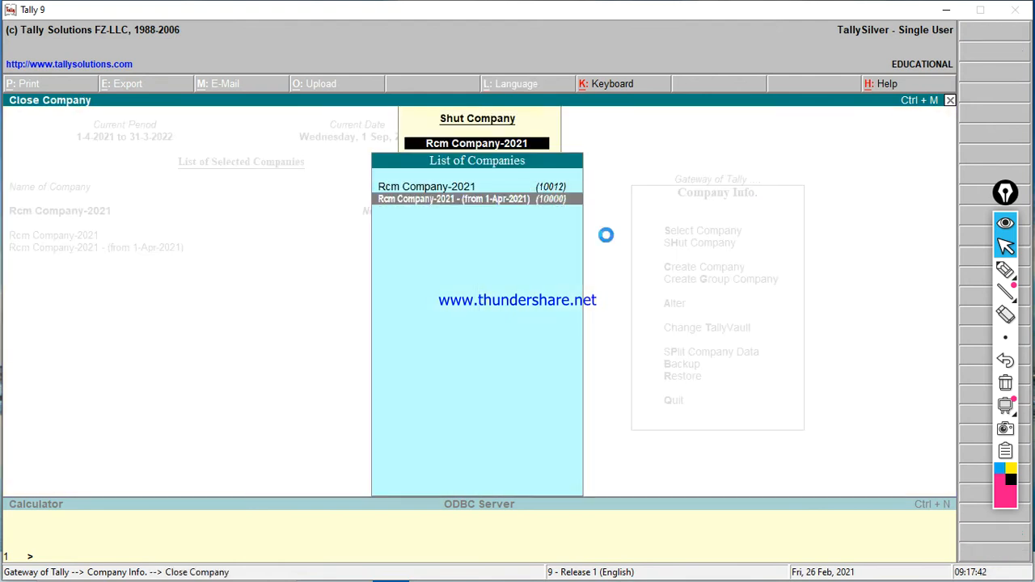
{"action": "key", "text": "Return"}
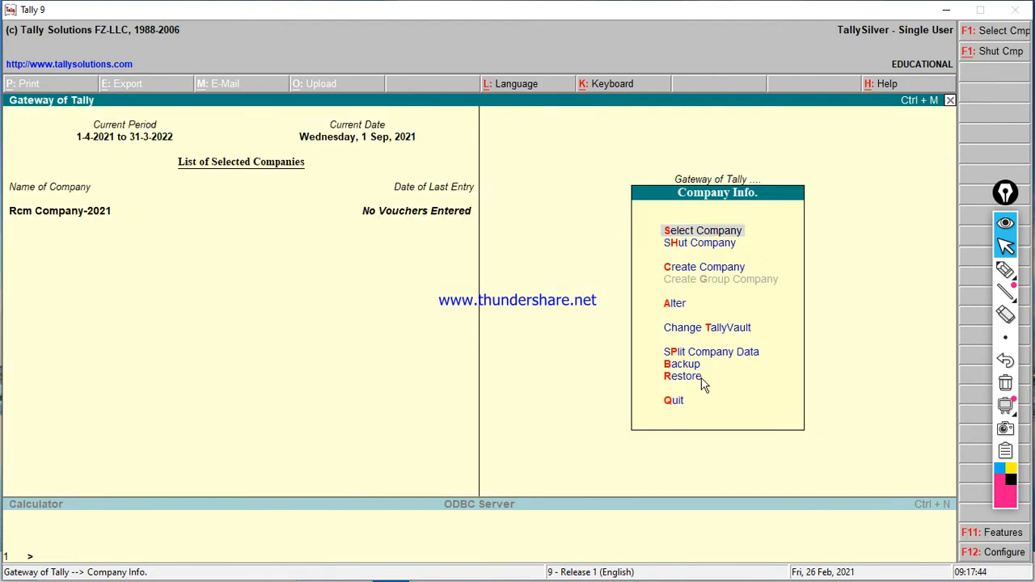
Start a company backup from C:\Tally\Data and set its destination to d:\
{"action": "key", "text": "Down"}
{"action": "key", "text": "Down"}
{"action": "key", "text": "Down"}
{"action": "key", "text": "Down"}
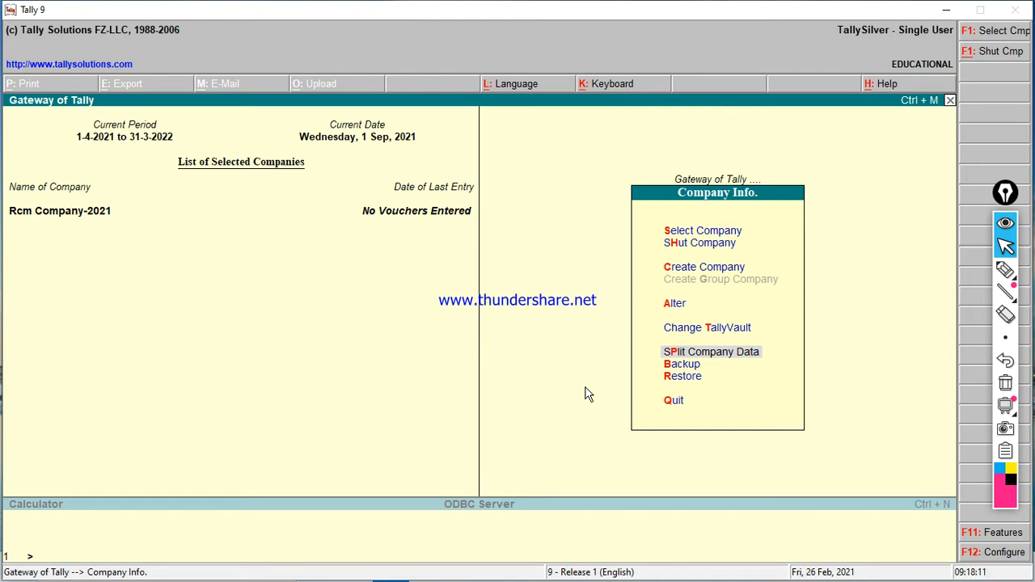
{"action": "key", "text": "Down"}
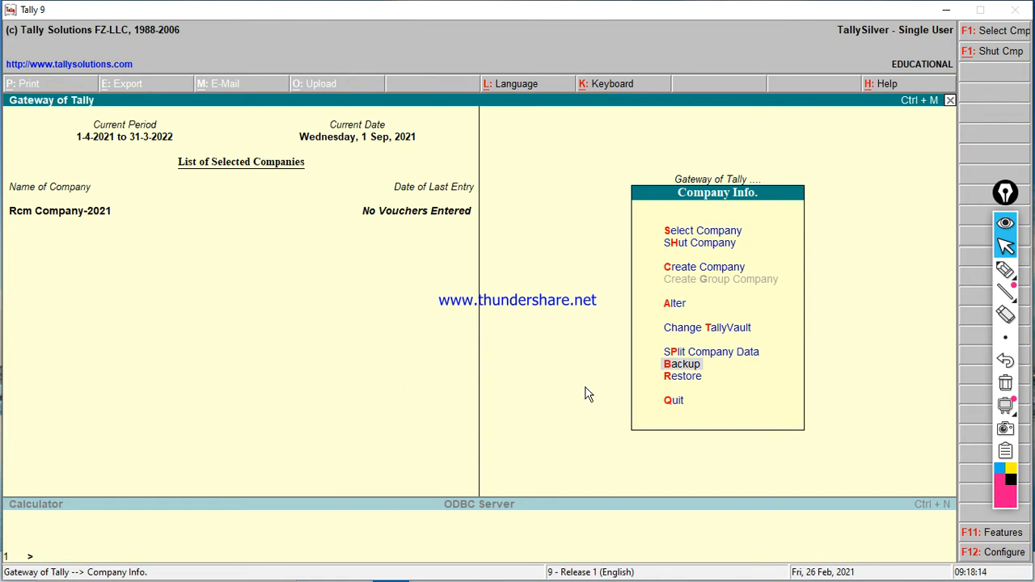
{"action": "key", "text": "Return"}
{"action": "key", "text": "BackSpace"}
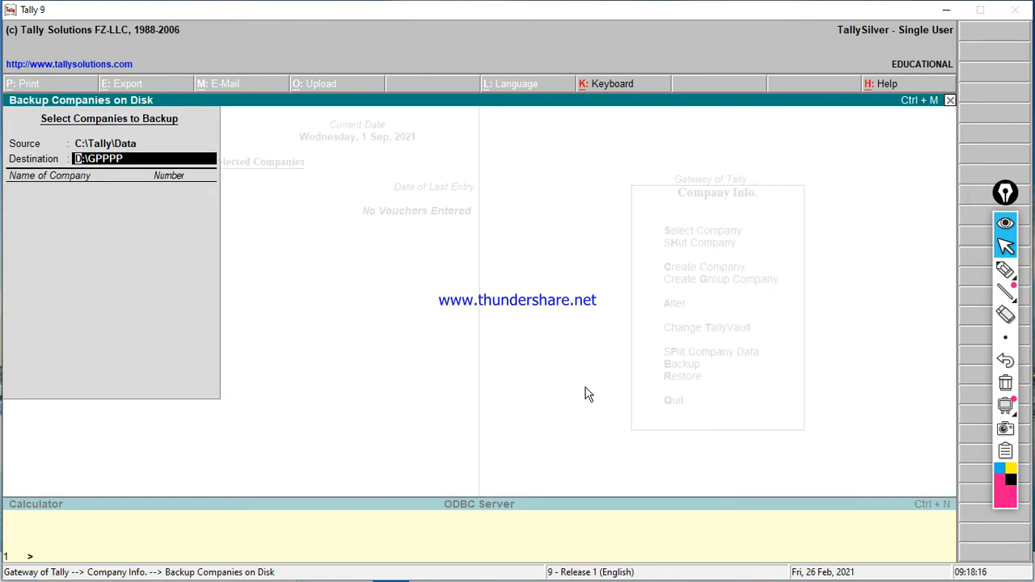
{"action": "type", "text": "d:\\"}
Underline the d:\ drive path in the backup's Destination field with the annotation pen
{"action": "left_click", "coordinate": [1005, 269]}
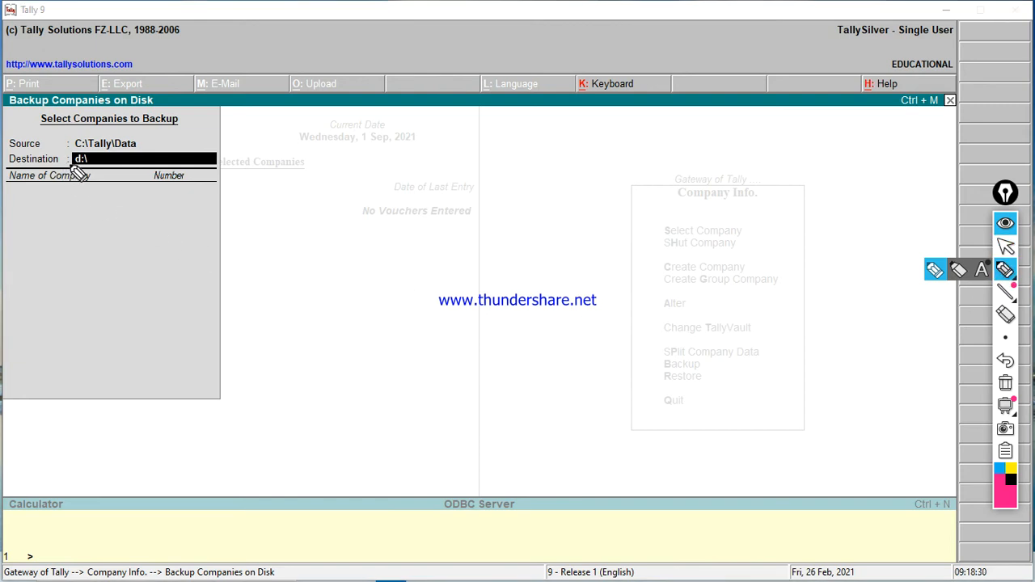
{"action": "mouse_move", "coordinate": [80, 169]}
{"action": "left_mouse_down"}
{"action": "mouse_move", "coordinate": [95, 172]}
{"action": "mouse_move", "coordinate": [63, 172]}
{"action": "left_mouse_up"}
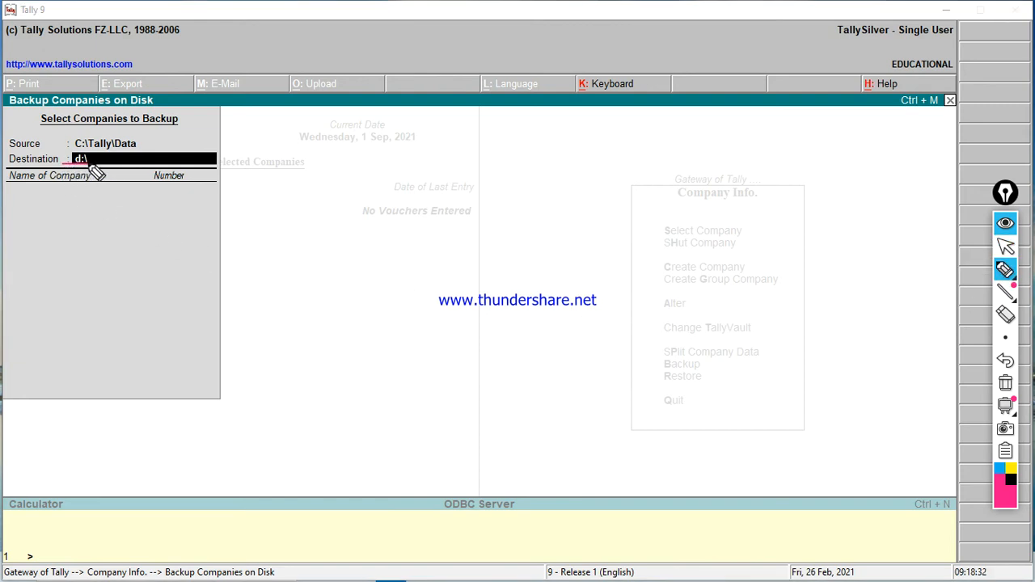
{"action": "left_click", "coordinate": [1005, 245]}
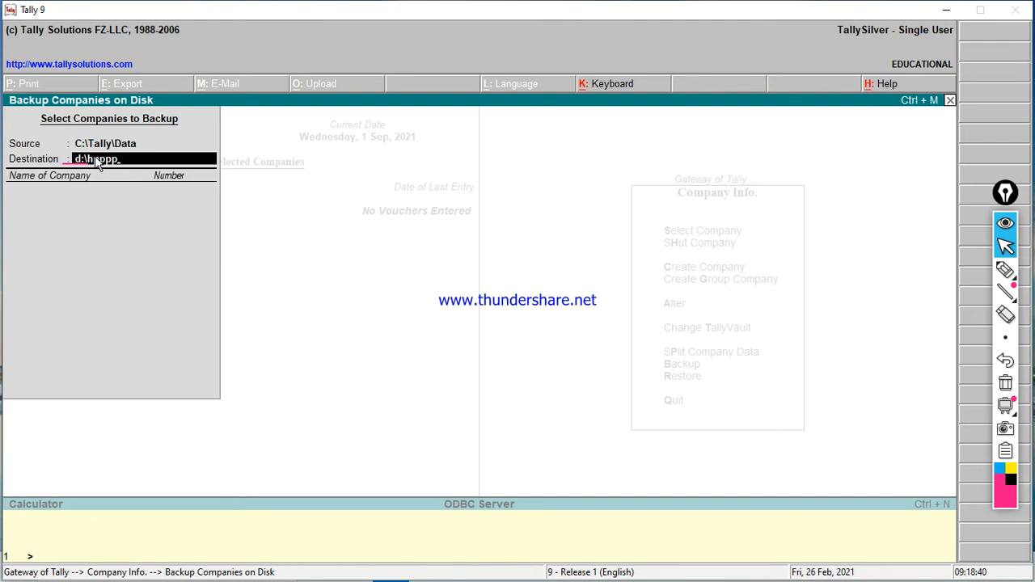
Set the backup destination to d:\hpppp and back up company 10012 to it
{"action": "key", "text": "Return"}
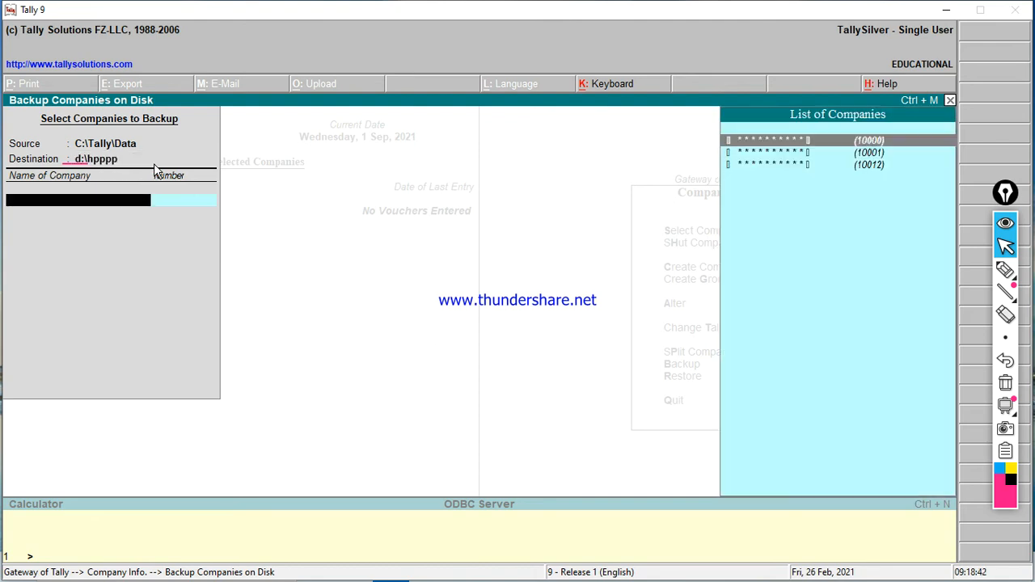
{"action": "key", "text": "Down"}
{"action": "key", "text": "Down"}
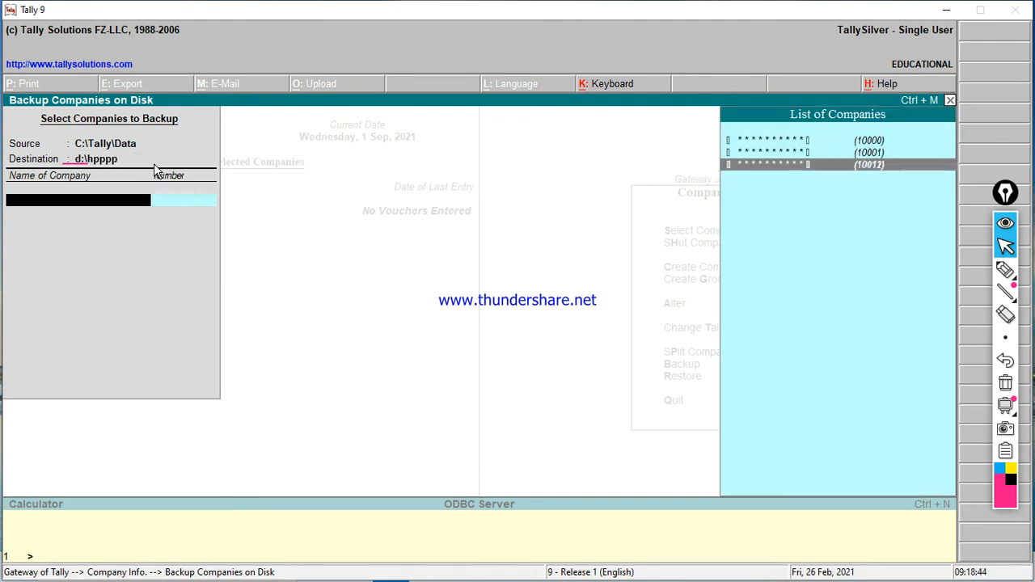
{"action": "key", "text": "Return"}
{"action": "key", "text": "Return"}
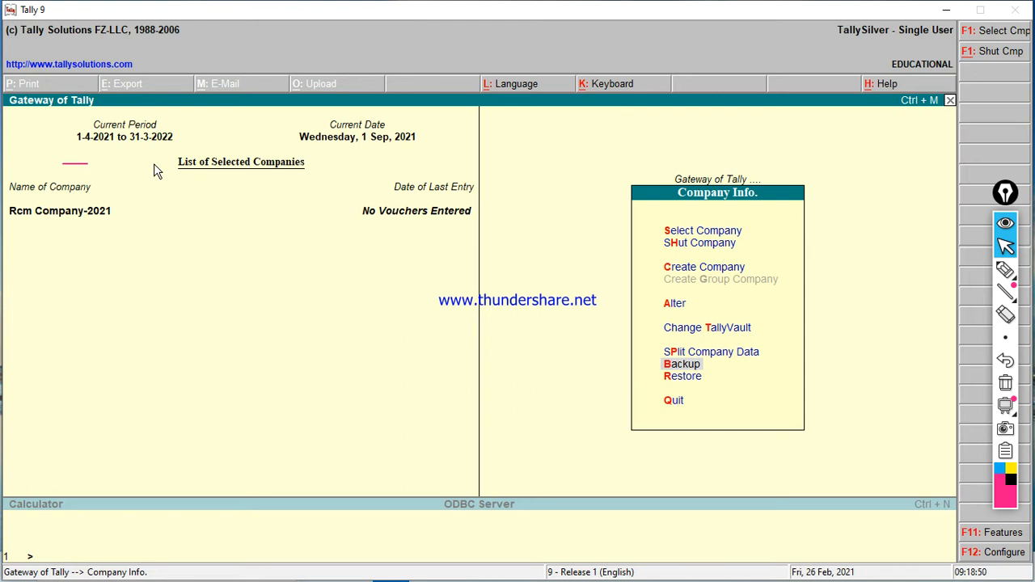
Shut the remaining open company, Rcm Company-2021
{"action": "key", "text": "Up"}
{"action": "key", "text": "Up"}
{"action": "key", "text": "Up"}
{"action": "key", "text": "Up"}
{"action": "key", "text": "Up"}
{"action": "key", "text": "Up"}
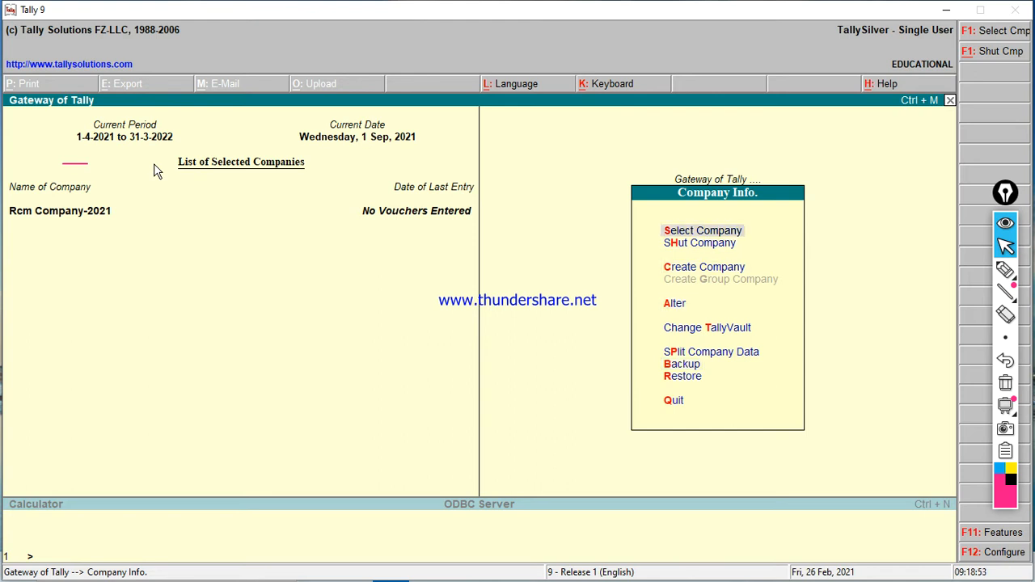
{"action": "key", "text": "h"}
{"action": "key", "text": "Return"}
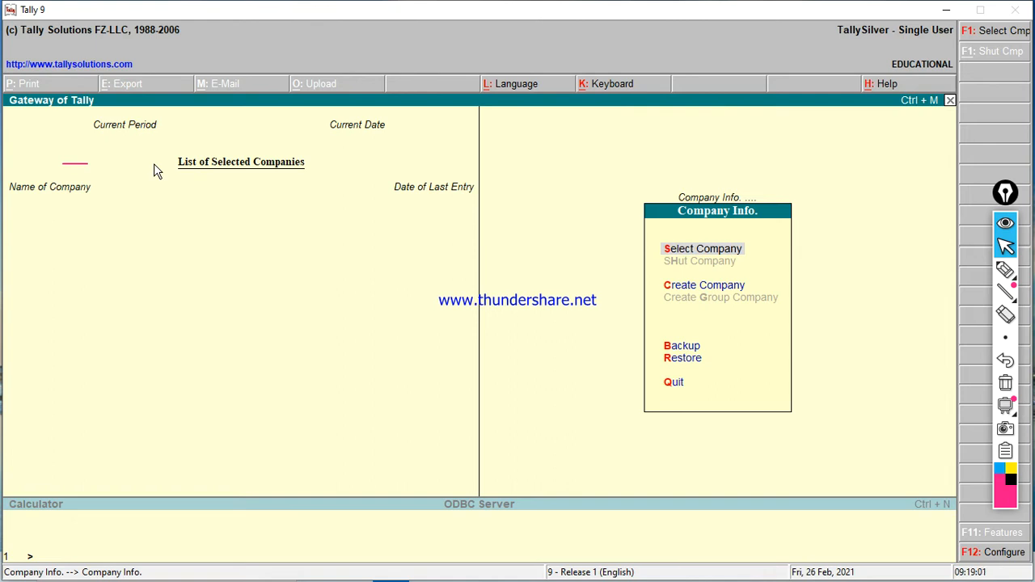
{"action": "key", "text": "super+e"}
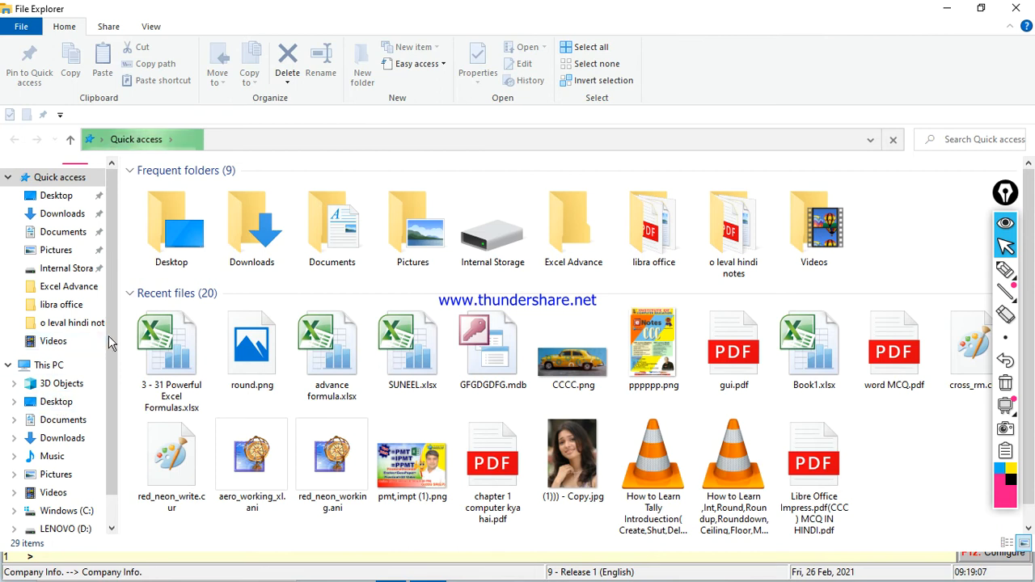
{"action": "scroll", "coordinate": [110, 343], "scroll_direction": "down", "scroll_amount": 1}
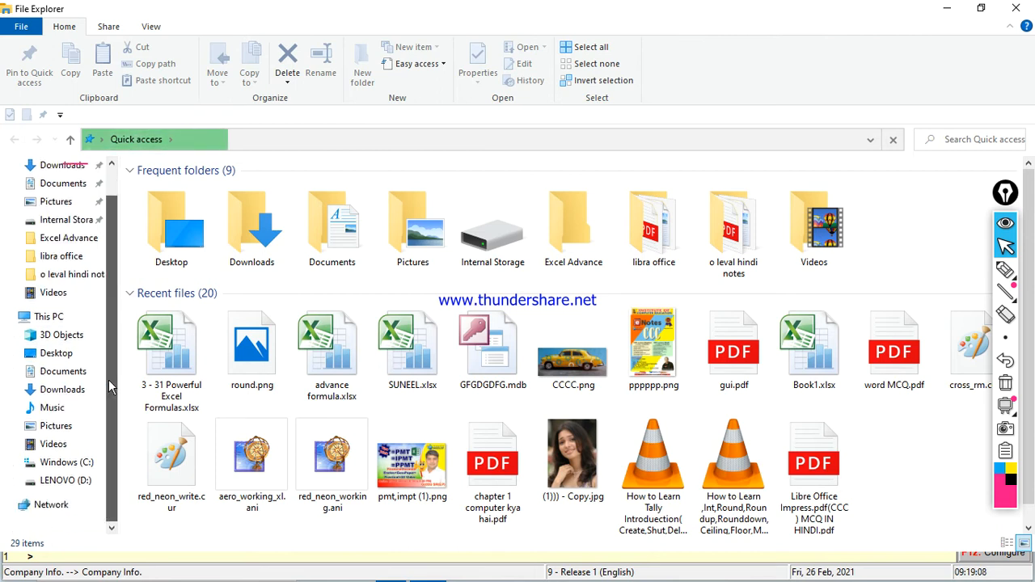
{"action": "left_click", "coordinate": [84, 466]}
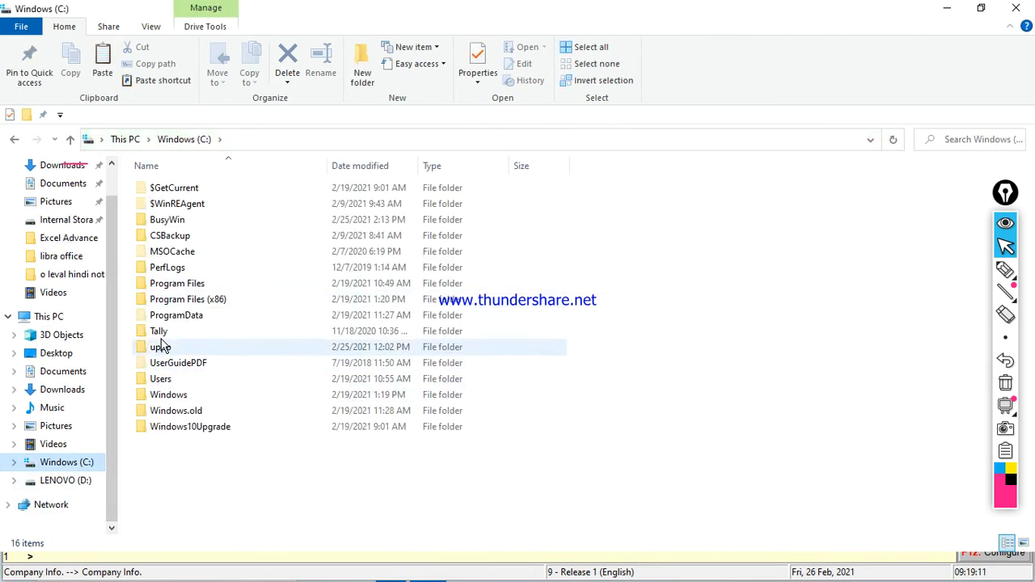
{"action": "left_click", "coordinate": [1016, 8]}
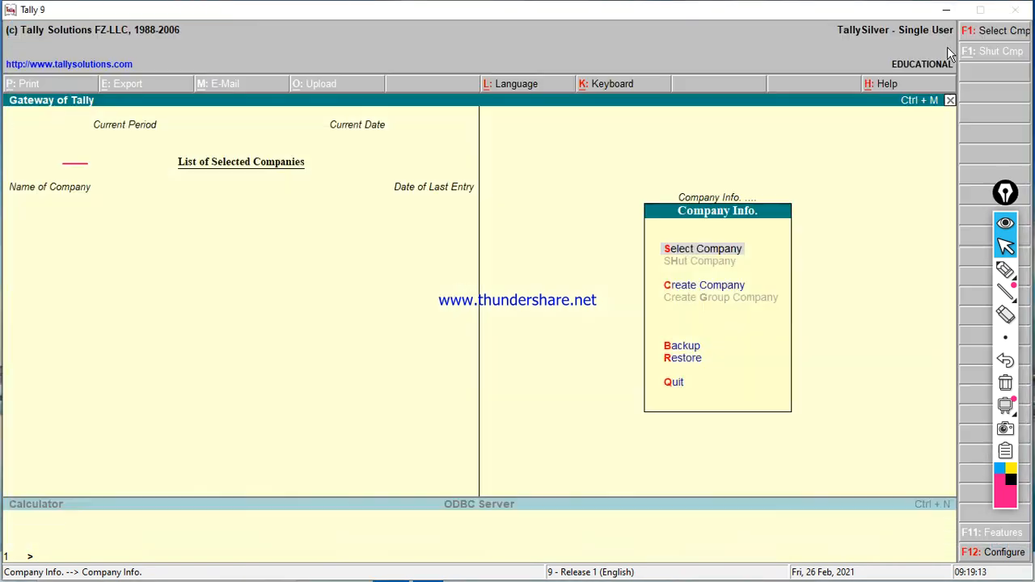
Check the list of companies available for selection in C:\Tally\Data
{"action": "left_click", "coordinate": [699, 246]}
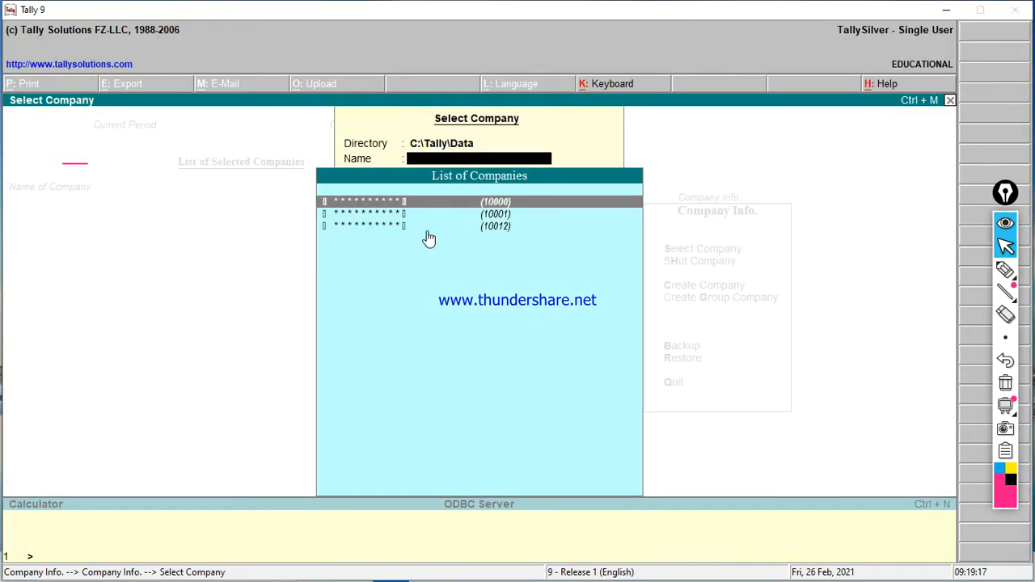
{"action": "key", "text": "Escape"}
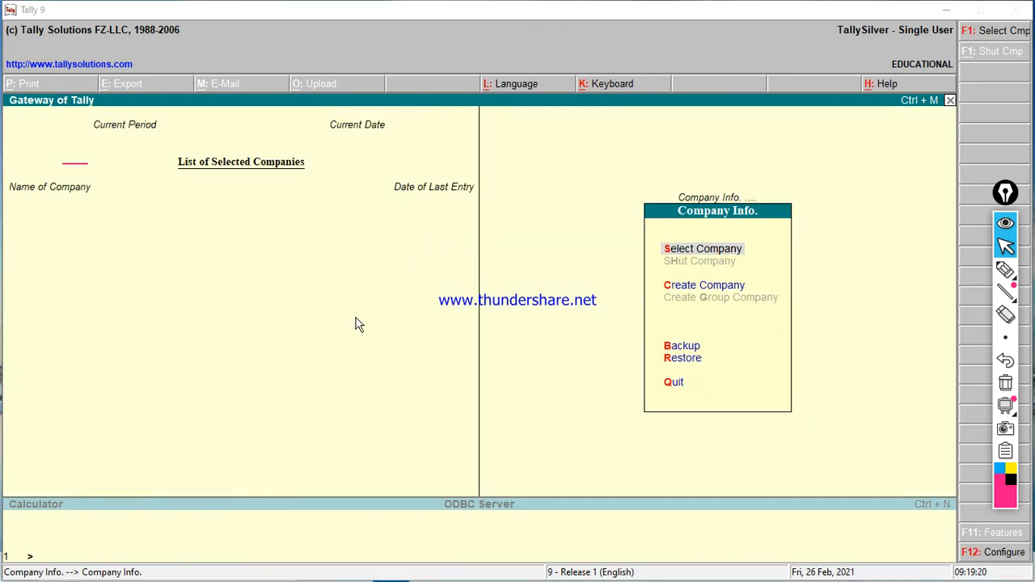
Switch to File Explorer and open the C:\Tally\Data folder
{"action": "key", "text": "super+e"}
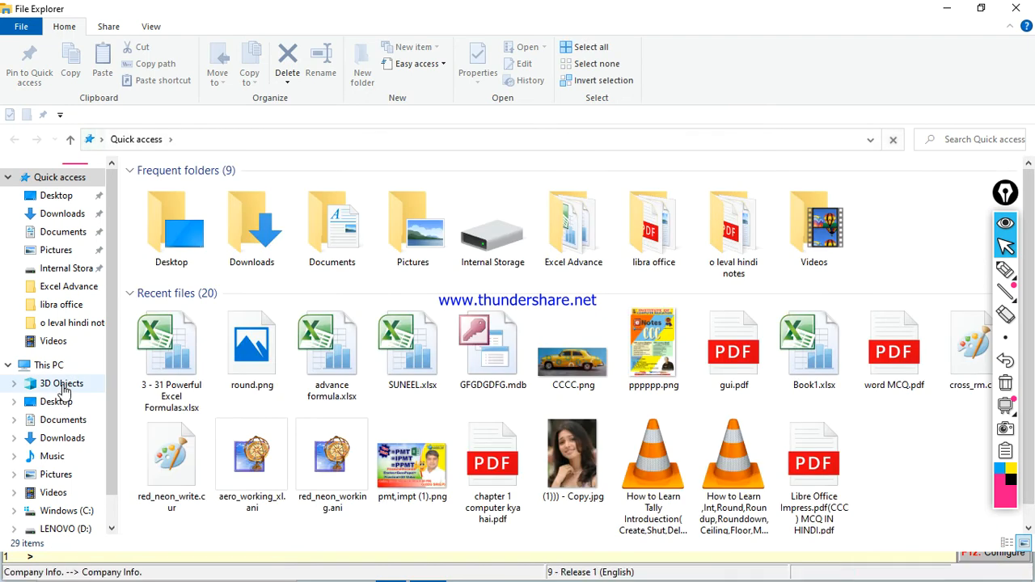
{"action": "left_click", "coordinate": [65, 368]}
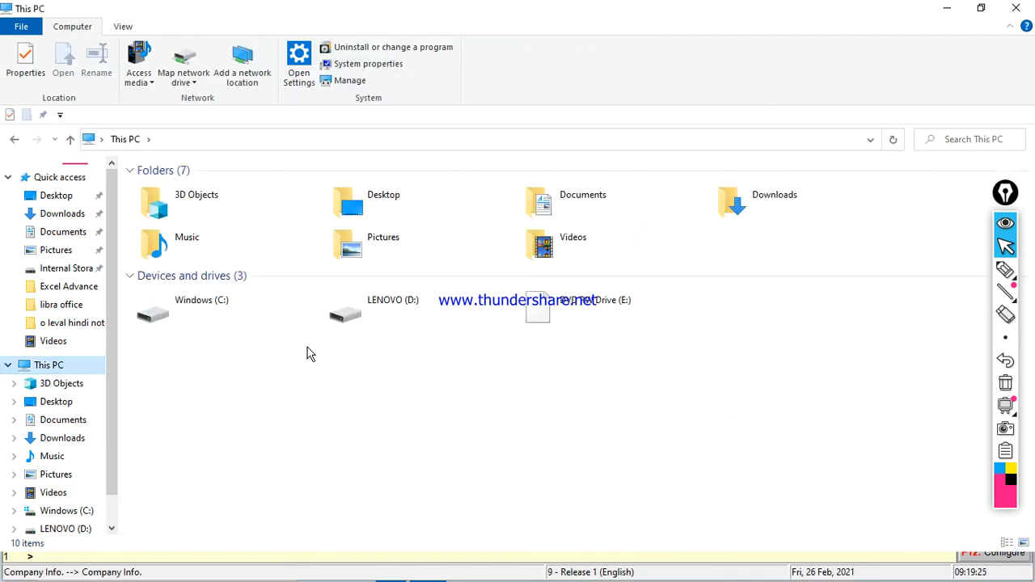
{"action": "left_click", "coordinate": [247, 323]}
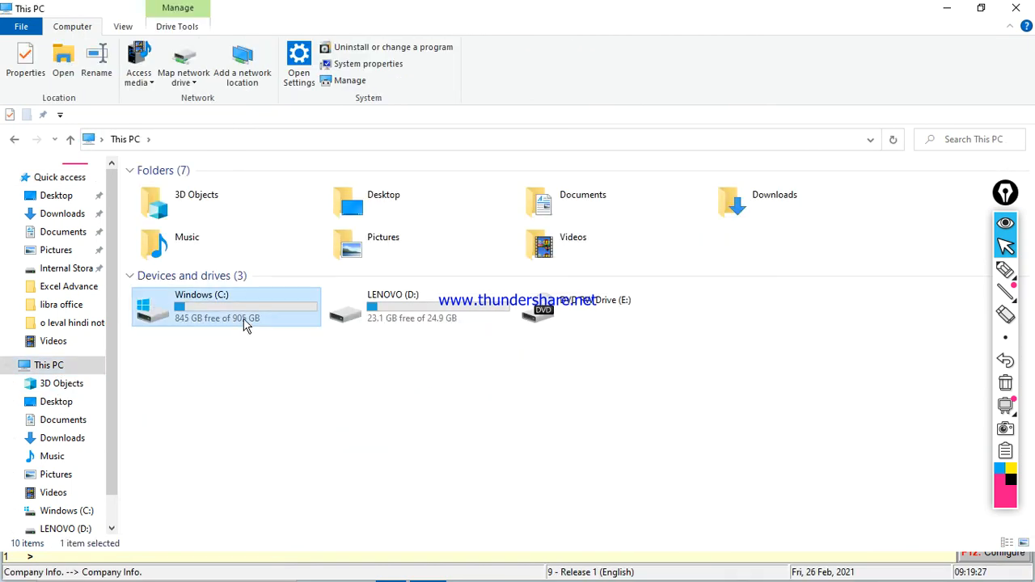
{"action": "double_click", "coordinate": [245, 323]}
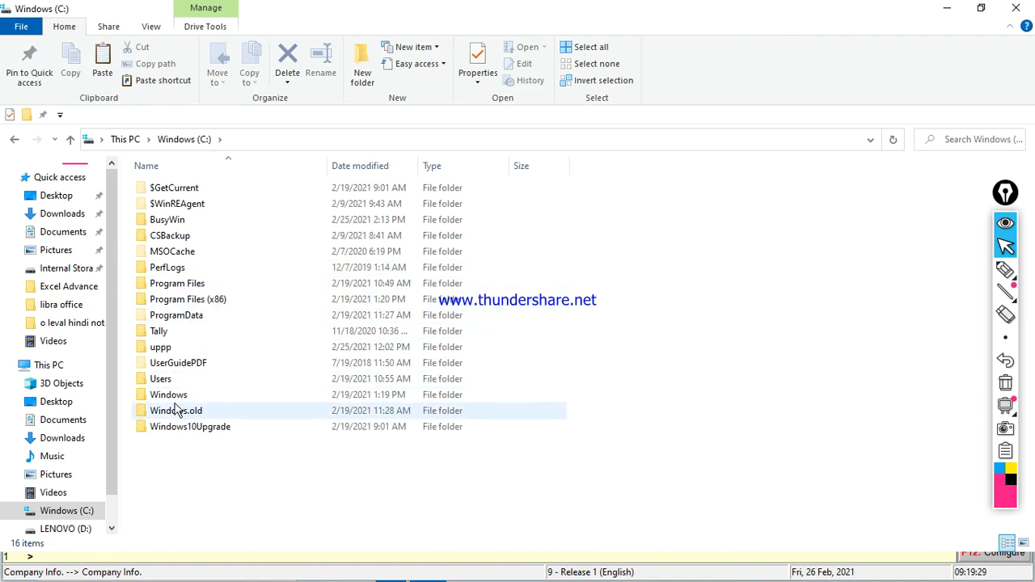
{"action": "double_click", "coordinate": [171, 335]}
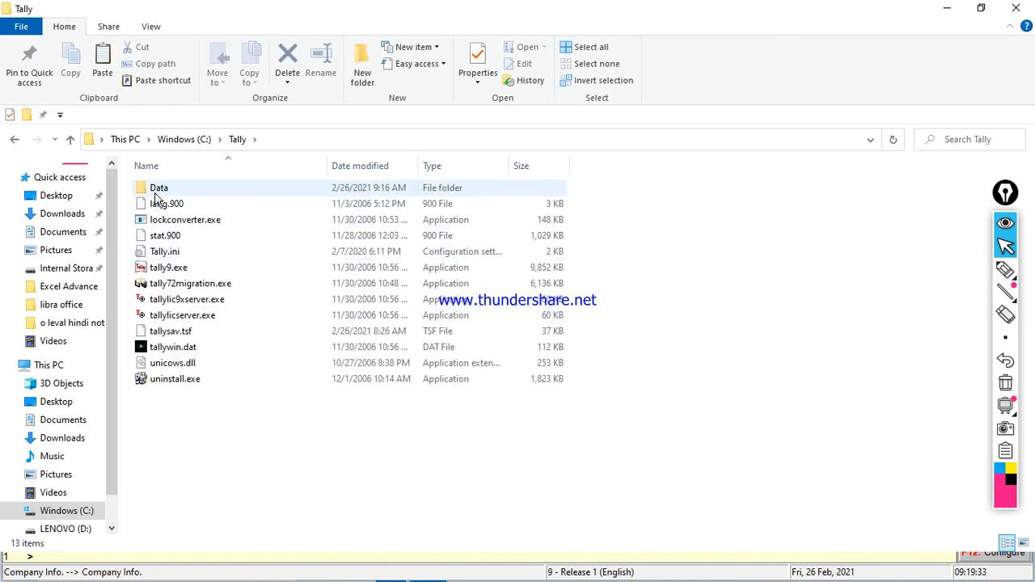
{"action": "double_click", "coordinate": [157, 194]}
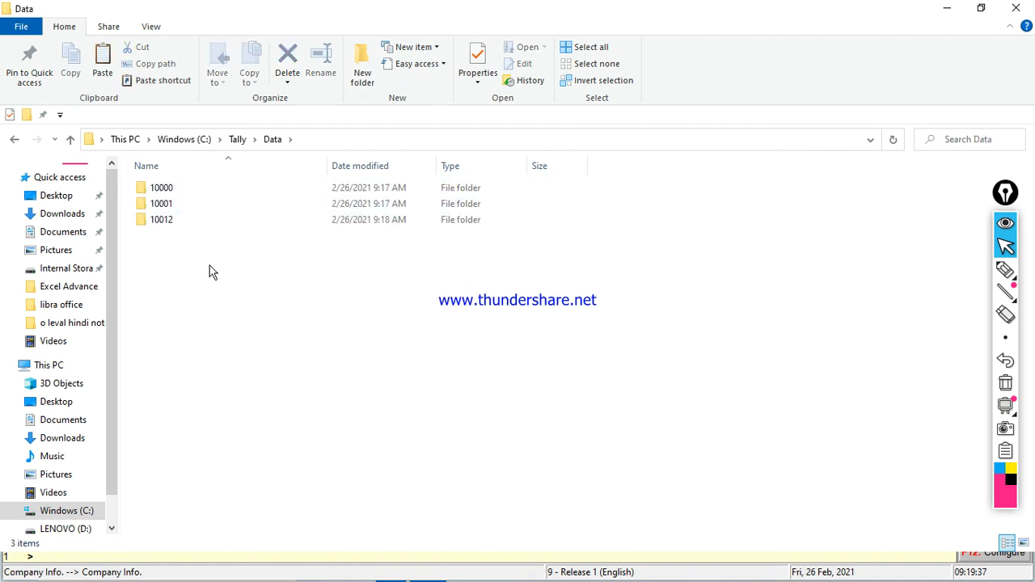
Permanently delete the company folders 10000, 10001 and 10012 from the Data folder, and return to Tally's first-level Company Info menu
{"action": "key", "text": "ctrl+a"}
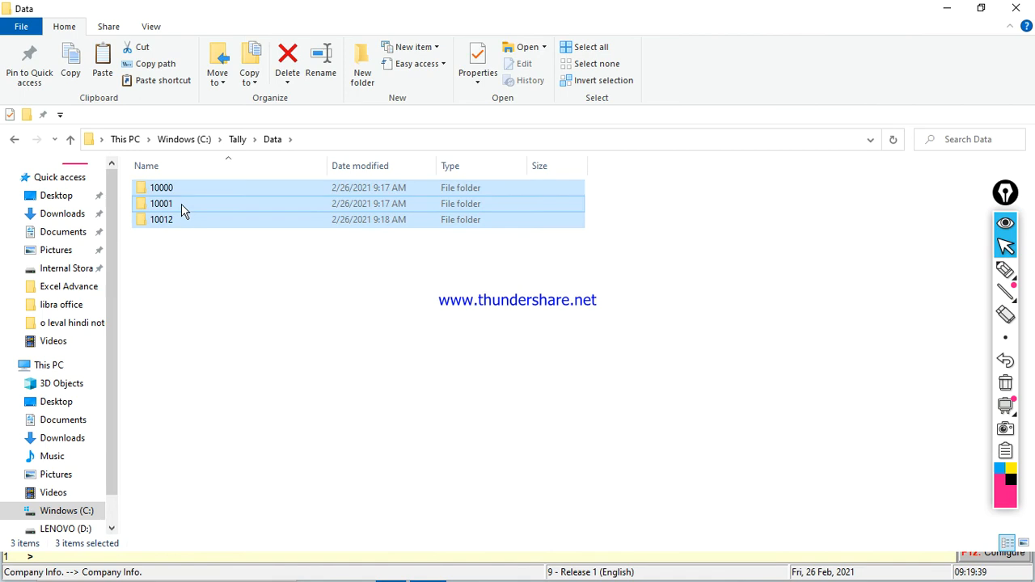
{"action": "right_click", "coordinate": [181, 204]}
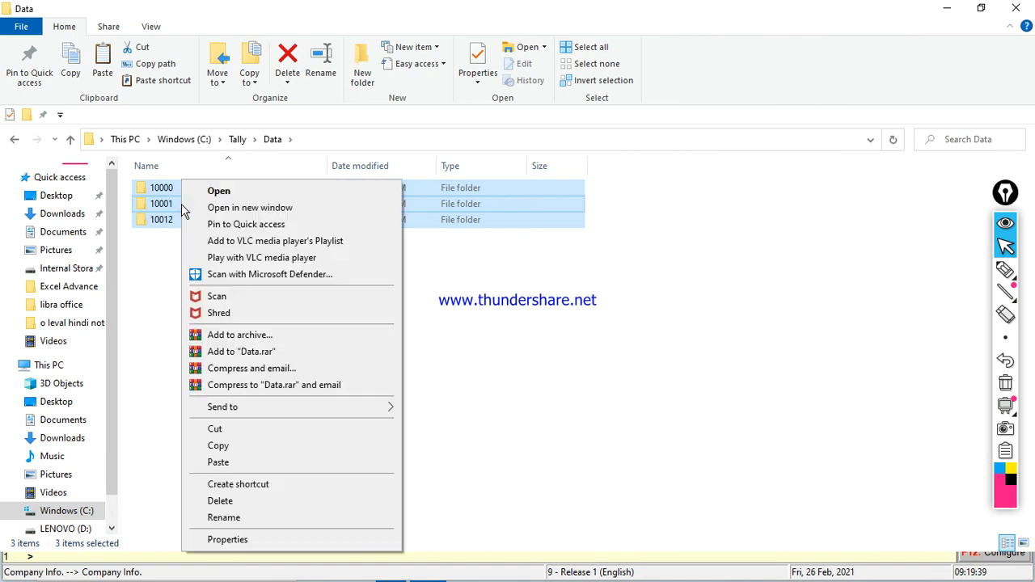
{"action": "left_click", "coordinate": [220, 501]}
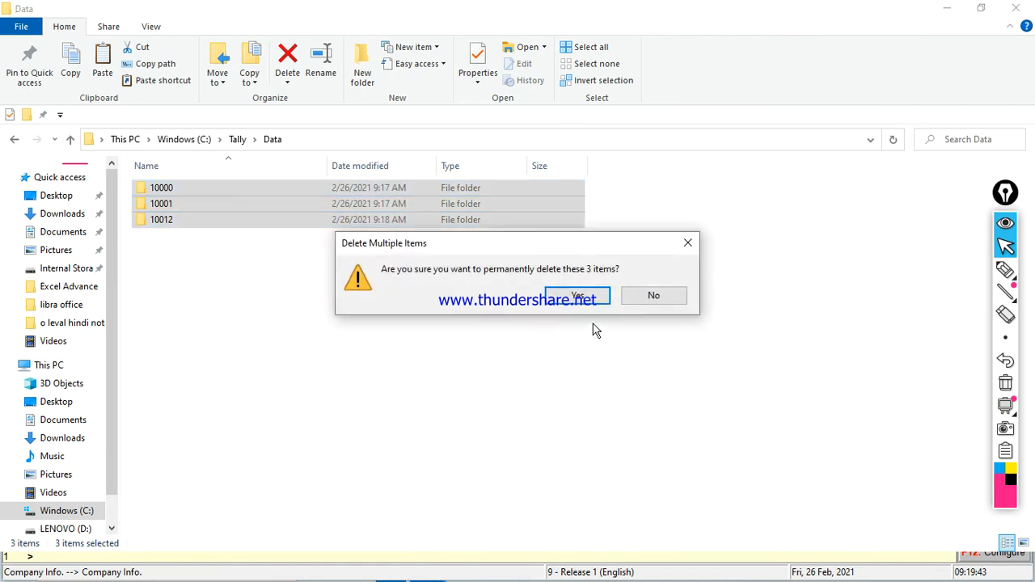
{"action": "left_click", "coordinate": [553, 299]}
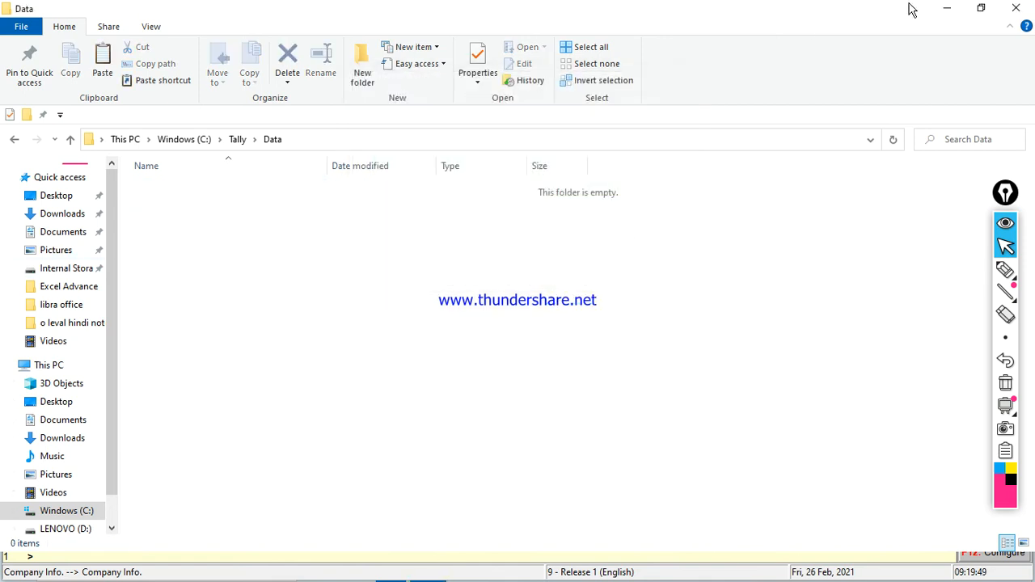
{"action": "left_click", "coordinate": [1007, 8]}
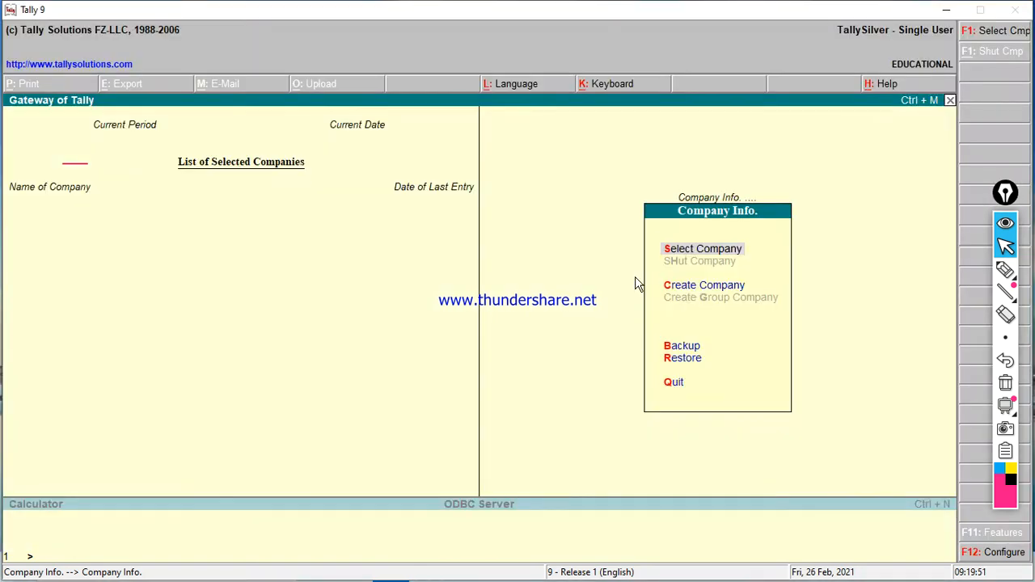
{"action": "key", "text": "Escape"}
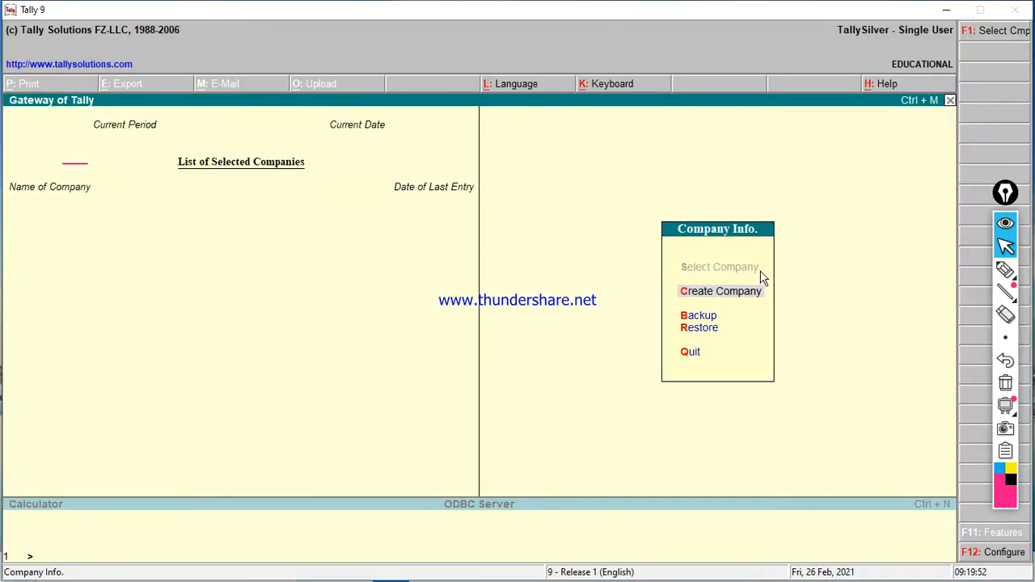
Outline Select Company and tick Backup and Restore in the Company Info menu with the annotation pen, and clear all marks
{"action": "left_click", "coordinate": [1003, 274]}
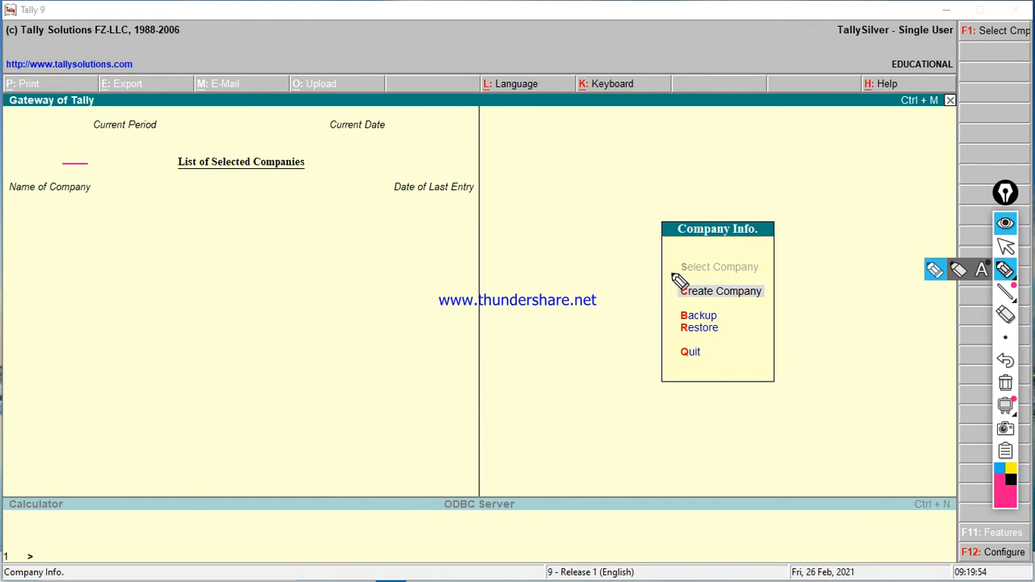
{"action": "left_click_drag", "start_coordinate": [671, 273], "coordinate": [770, 273]}
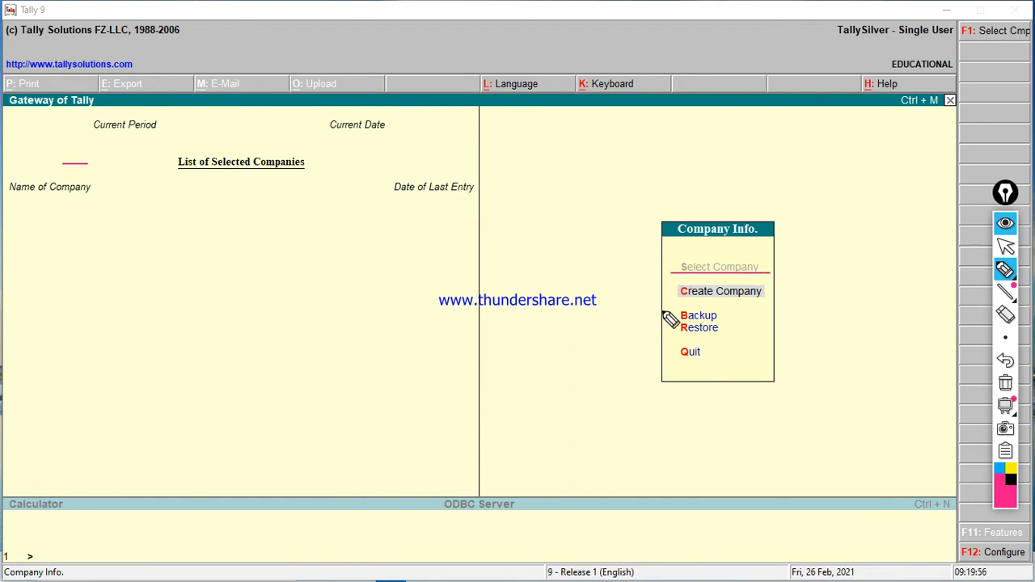
{"action": "mouse_move", "coordinate": [670, 256]}
{"action": "left_mouse_down"}
{"action": "mouse_move", "coordinate": [783, 256]}
{"action": "mouse_move", "coordinate": [783, 272]}
{"action": "mouse_move", "coordinate": [669, 269]}
{"action": "left_mouse_up"}
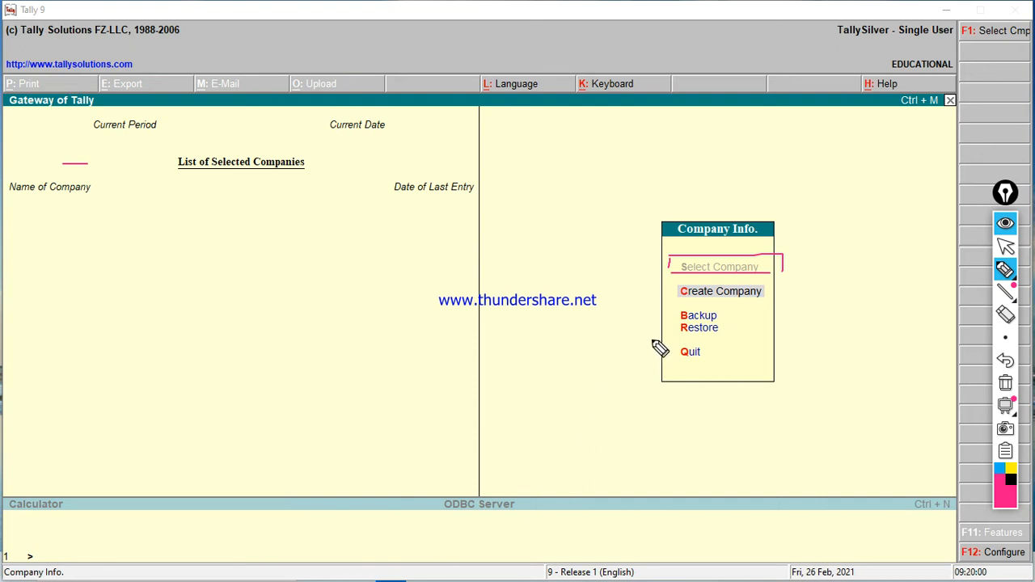
{"action": "mouse_move", "coordinate": [668, 328]}
{"action": "left_mouse_down"}
{"action": "mouse_move", "coordinate": [676, 336]}
{"action": "mouse_move", "coordinate": [684, 323]}
{"action": "mouse_move", "coordinate": [736, 312]}
{"action": "left_mouse_up"}
{"action": "left_click", "coordinate": [1006, 315]}
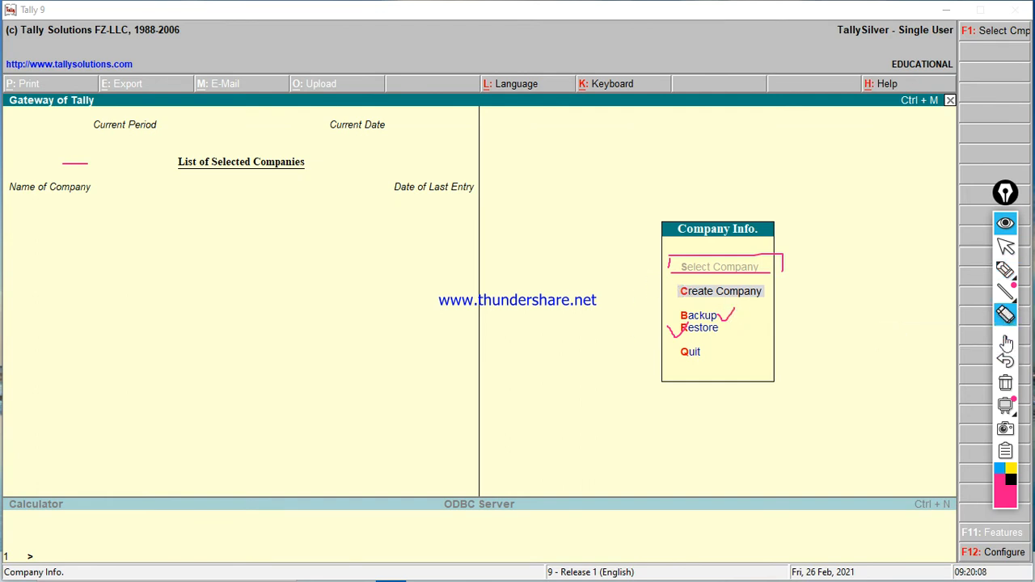
{"action": "left_click", "coordinate": [1006, 383]}
{"action": "left_click", "coordinate": [1006, 246]}
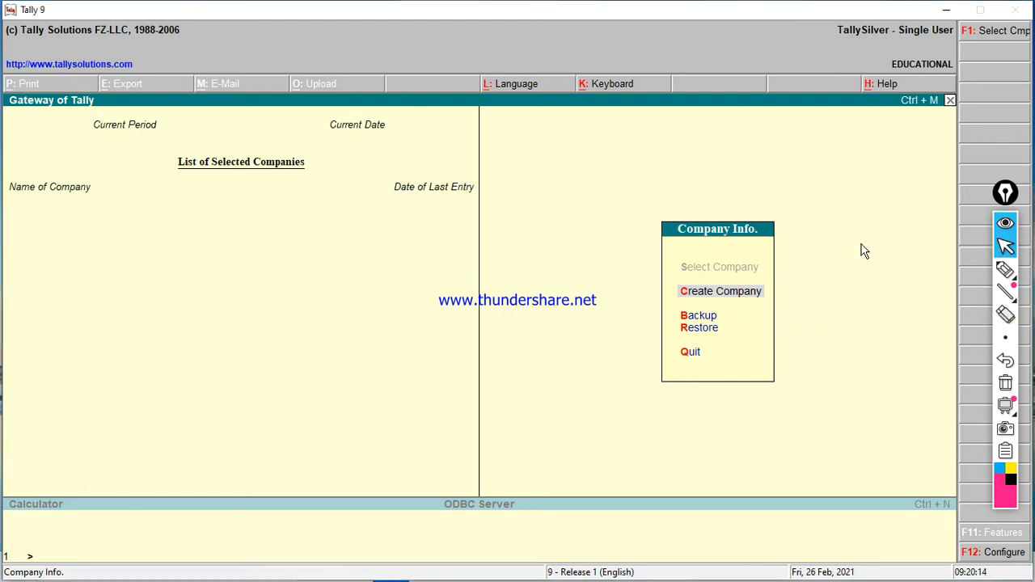
Start restoring companies from the Company Info menu
{"action": "key", "text": "Down"}
{"action": "key", "text": "Down"}
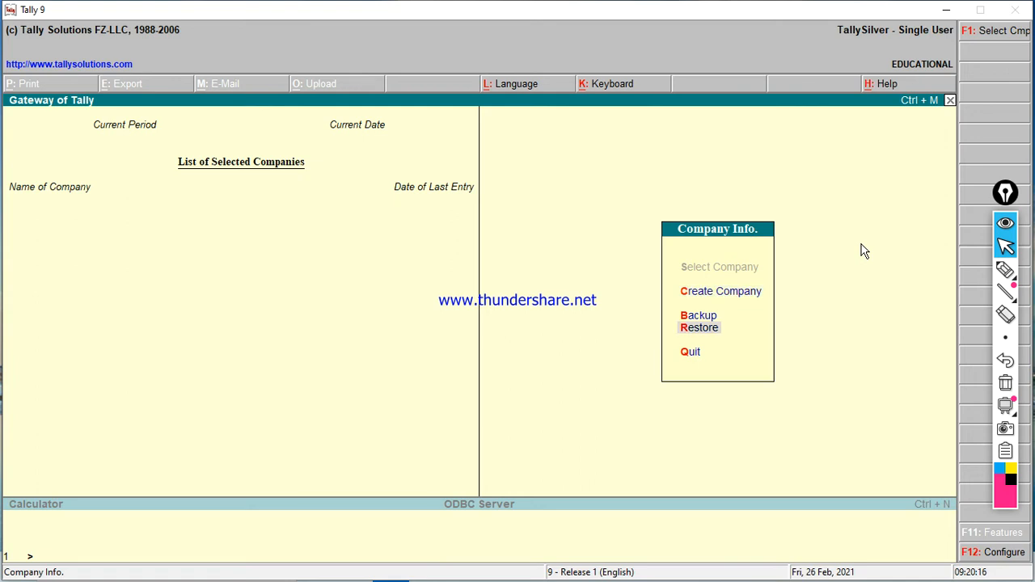
{"action": "key", "text": "Return"}
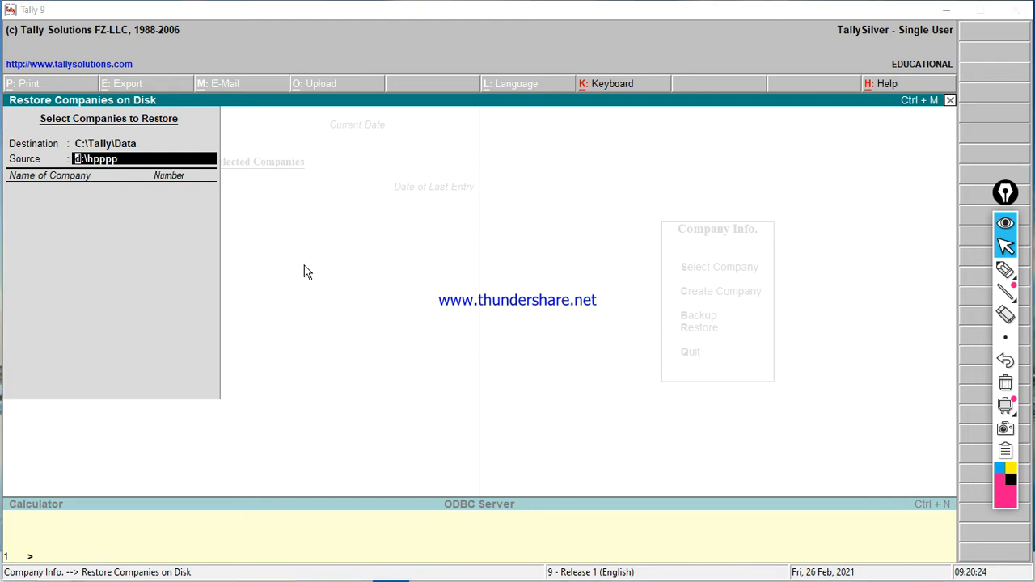
Switch to File Explorer and open the LENOVO (D:) drive to look for the hpppp backup folder
{"action": "key", "text": "super+e"}
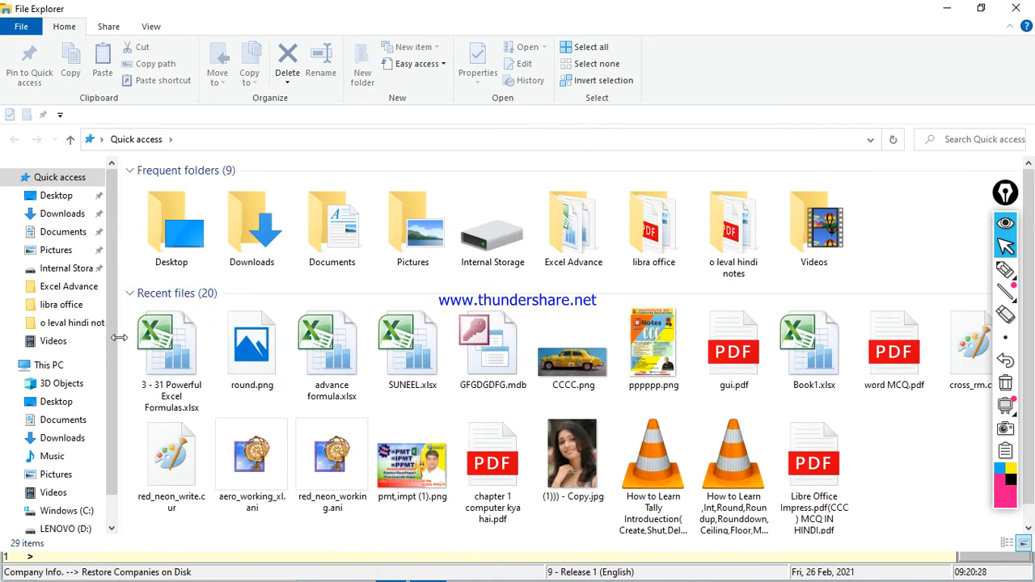
{"action": "scroll", "coordinate": [103, 419], "scroll_direction": "down", "scroll_amount": 2}
{"action": "left_click", "coordinate": [73, 480]}
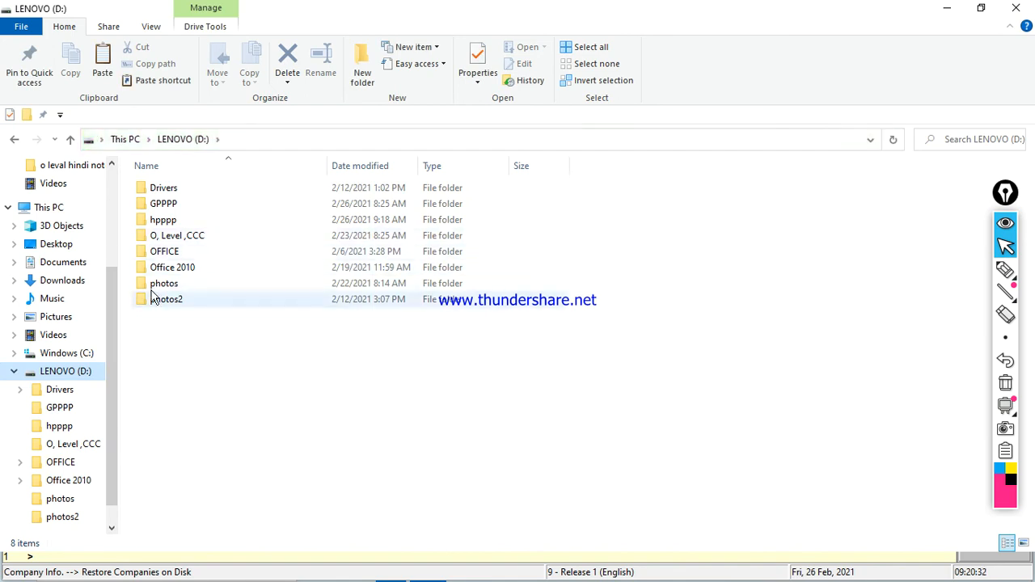
Try to copy the backup file TBK900.001 from the hpppp folder to the root of the Windows (C:) drive
{"action": "double_click", "coordinate": [161, 230]}
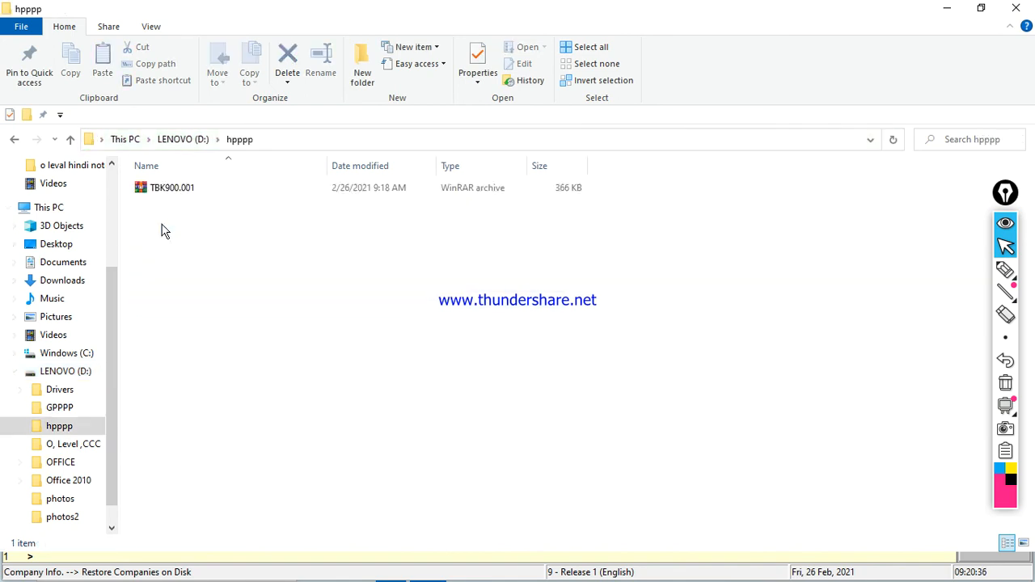
{"action": "left_click", "coordinate": [152, 201]}
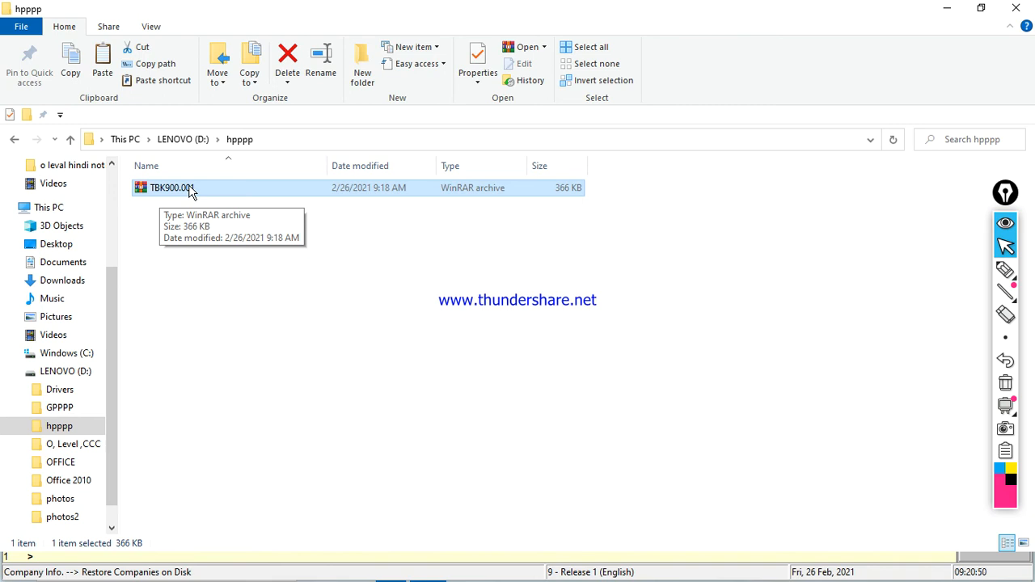
{"action": "right_click", "coordinate": [190, 186]}
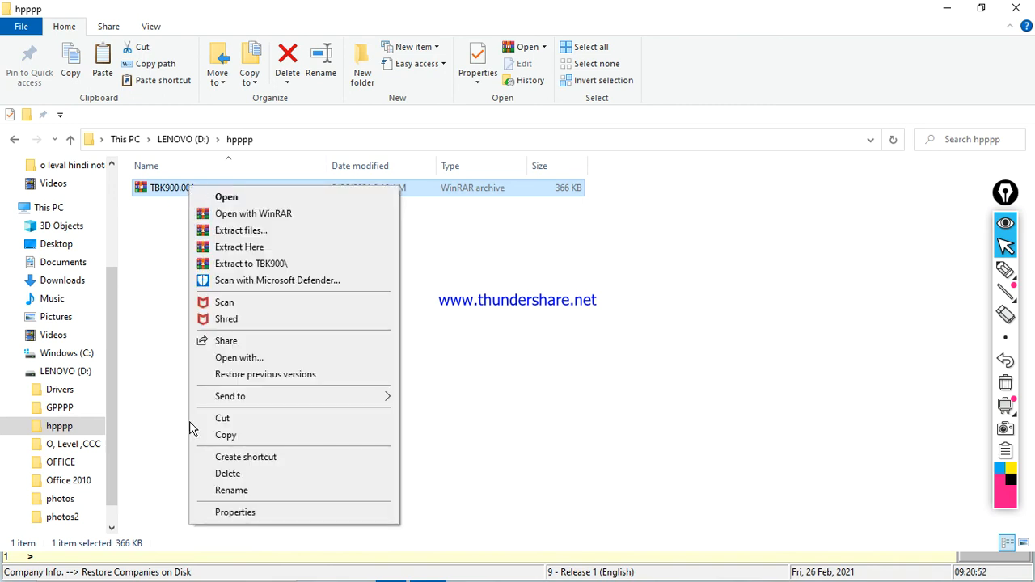
{"action": "left_click", "coordinate": [225, 437]}
{"action": "left_click", "coordinate": [81, 354]}
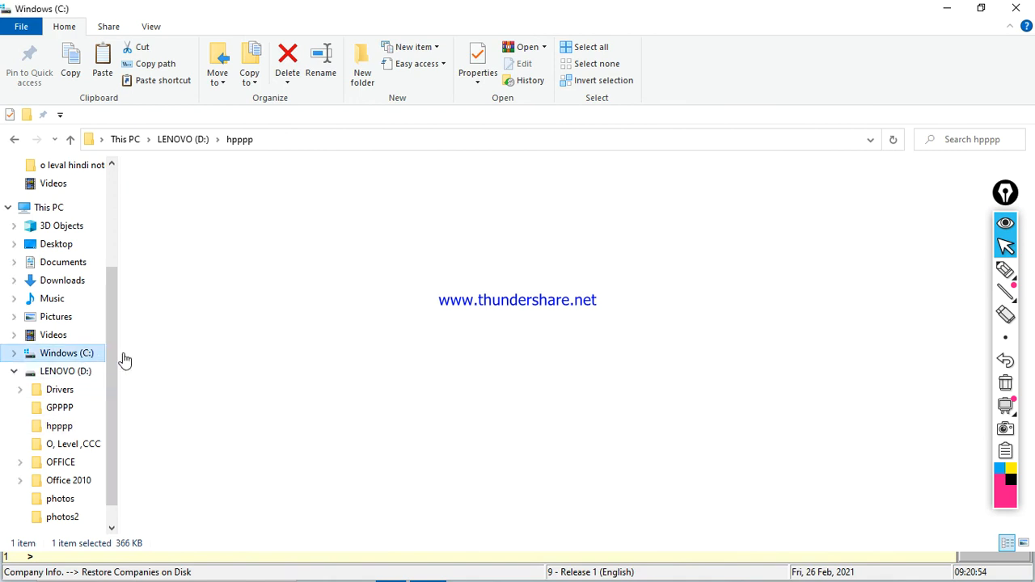
{"action": "right_click", "coordinate": [209, 471]}
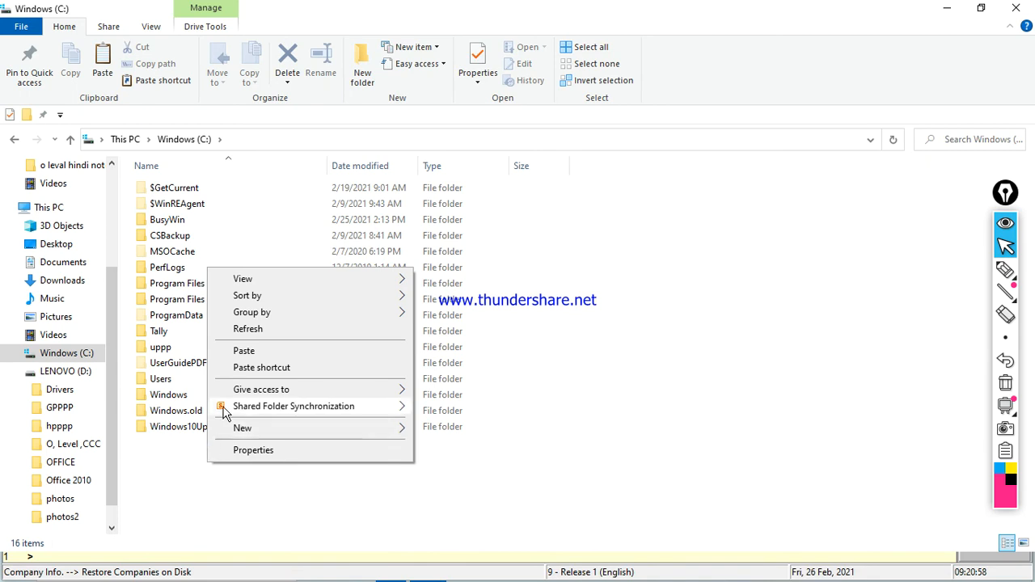
{"action": "left_click", "coordinate": [243, 352]}
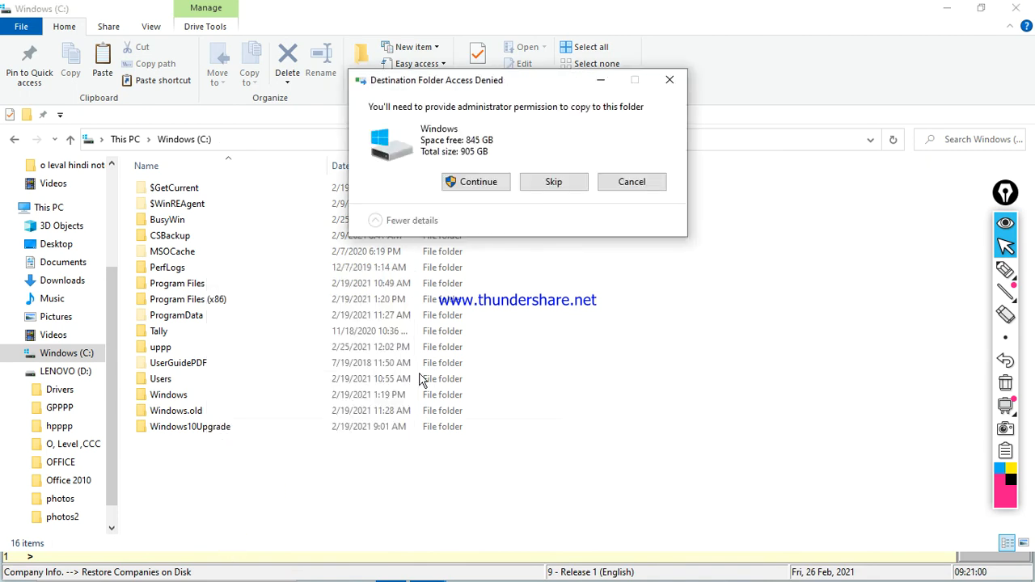
{"action": "left_click", "coordinate": [638, 185]}
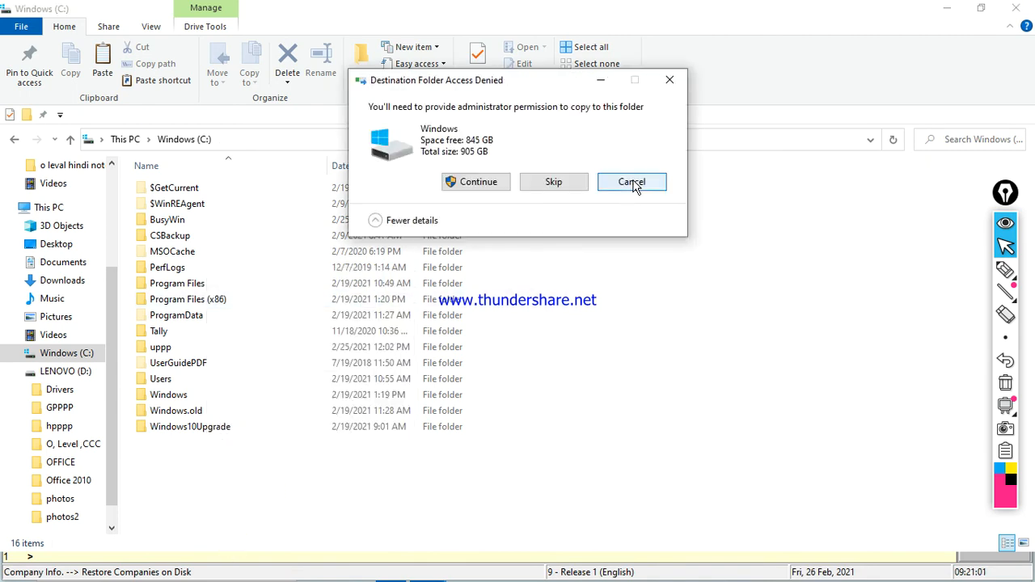
Copy the whole hpppp folder from the LENOVO (D:) drive to the root of the Windows (C:) drive
{"action": "left_click", "coordinate": [61, 372]}
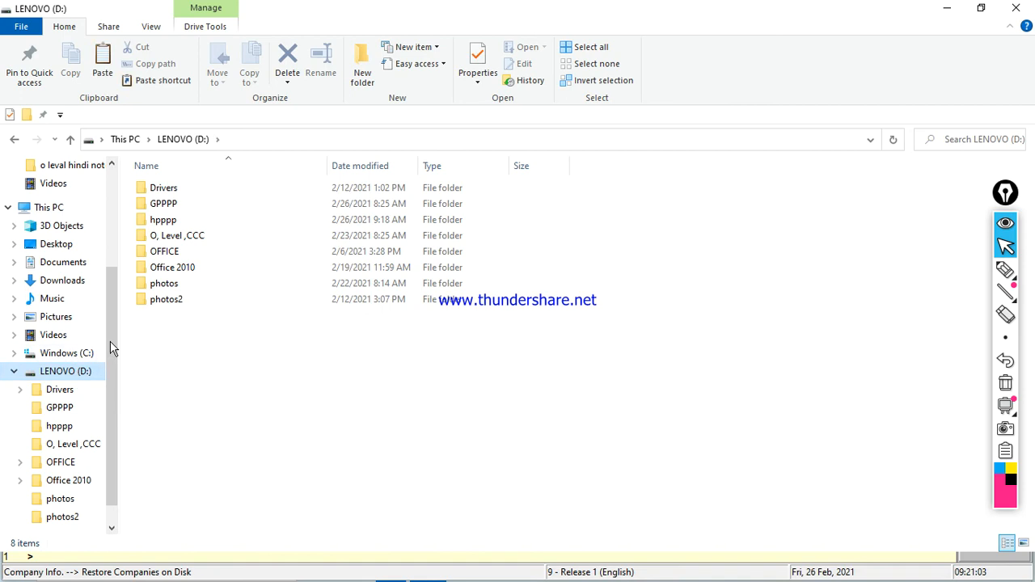
{"action": "left_click", "coordinate": [164, 220]}
{"action": "right_click", "coordinate": [166, 220]}
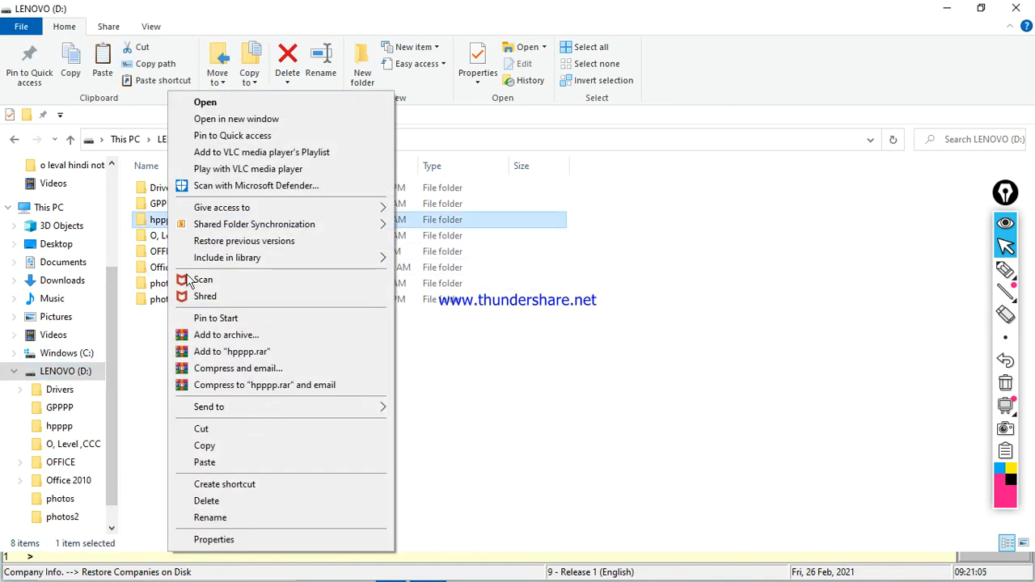
{"action": "left_click", "coordinate": [204, 446]}
{"action": "left_click", "coordinate": [106, 356]}
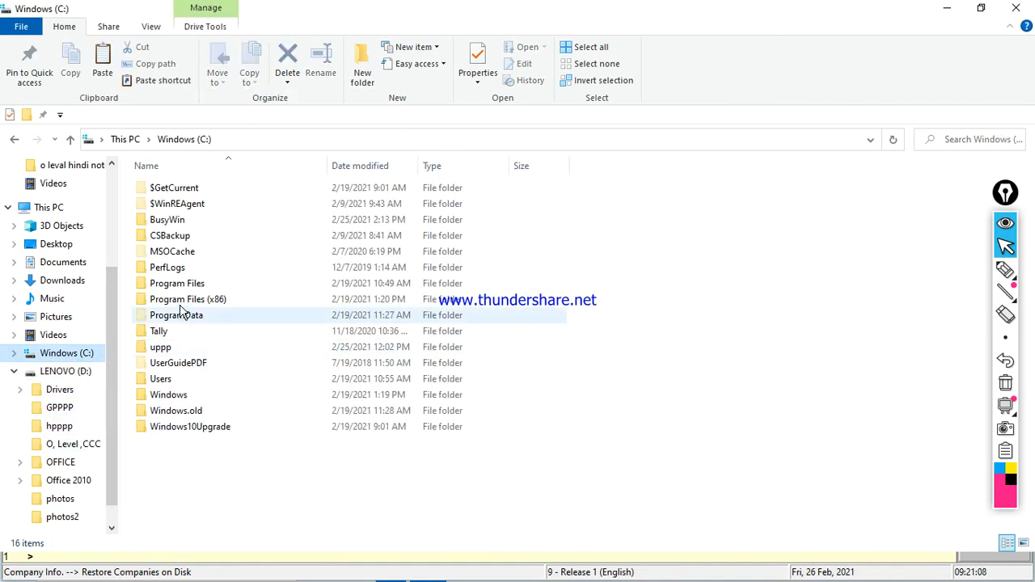
{"action": "right_click", "coordinate": [176, 468]}
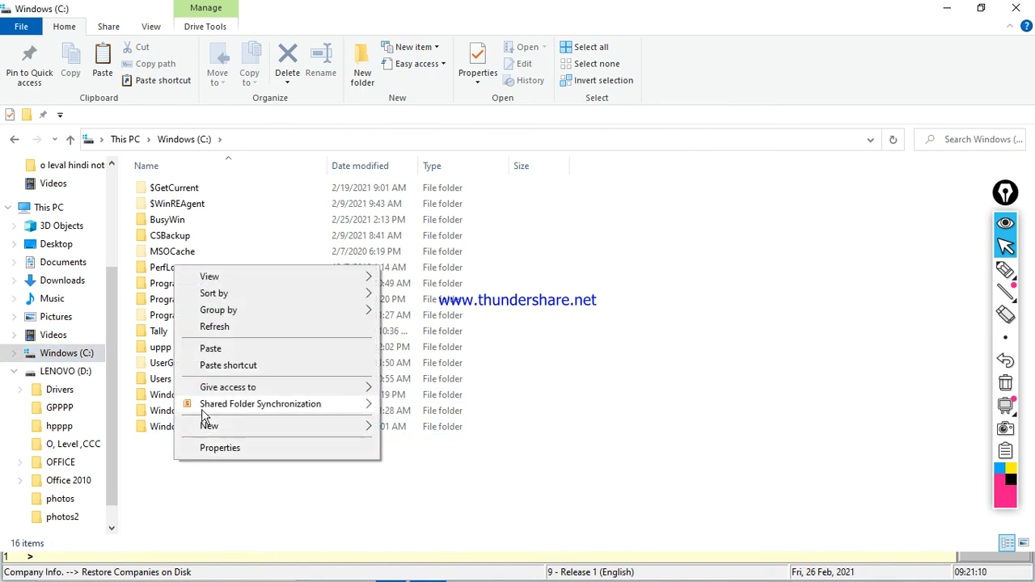
{"action": "left_click", "coordinate": [212, 350]}
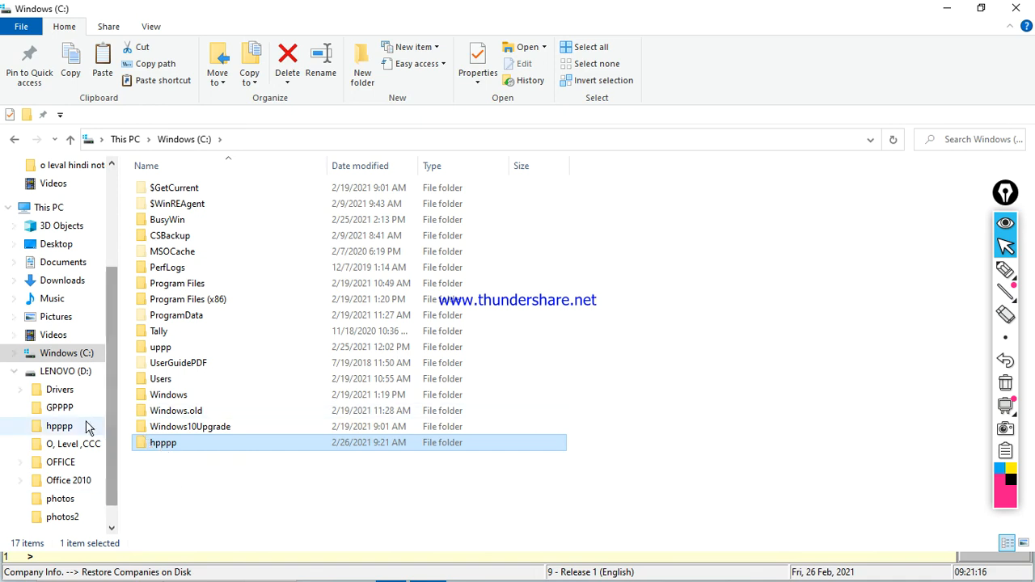
Delete the original hpppp folder from the LENOVO (D:) drive and close File Explorer to return to Tally
{"action": "left_click", "coordinate": [69, 373]}
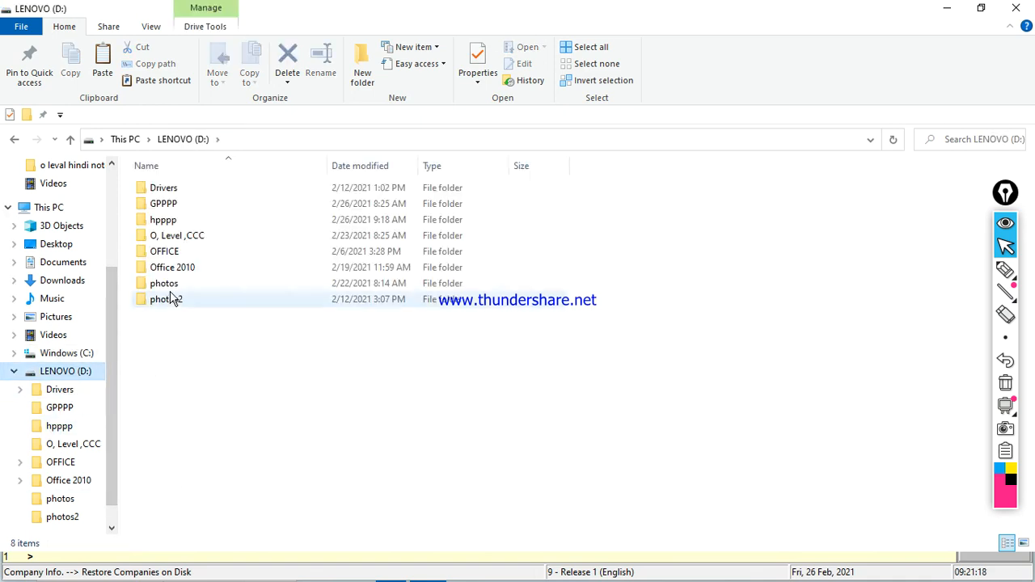
{"action": "right_click", "coordinate": [166, 231]}
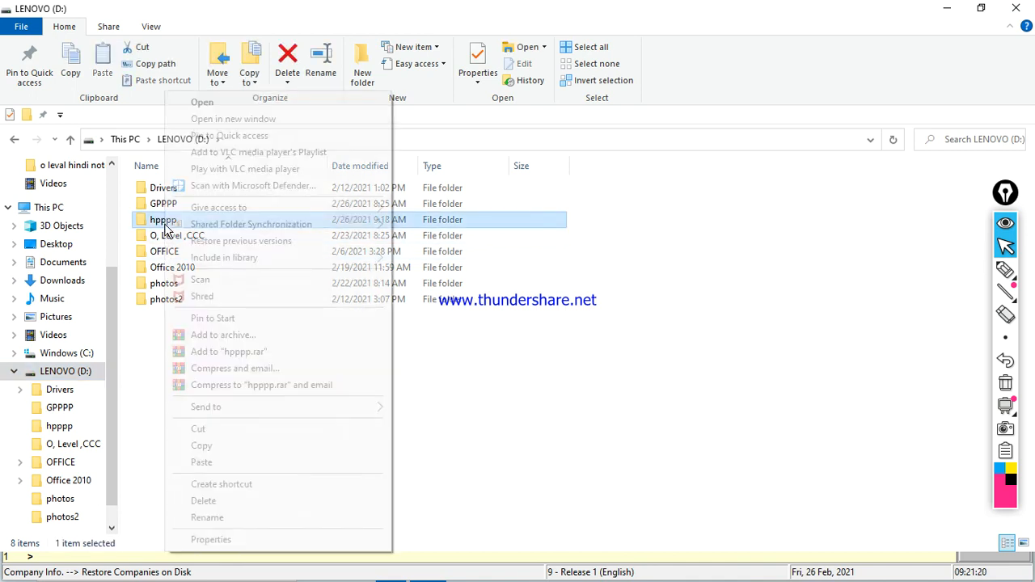
{"action": "left_click", "coordinate": [203, 501]}
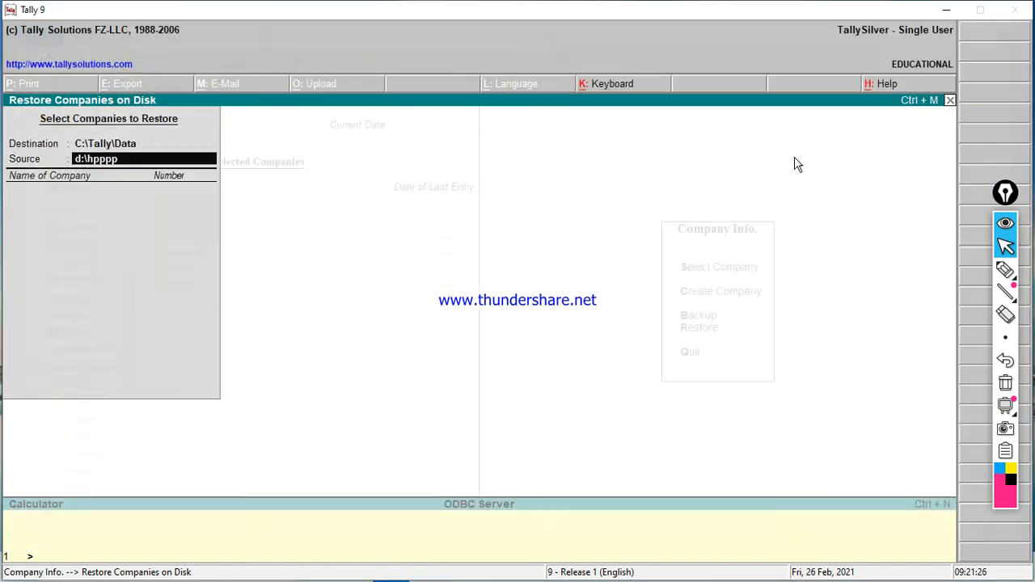
{"action": "left_click", "coordinate": [1016, 8]}
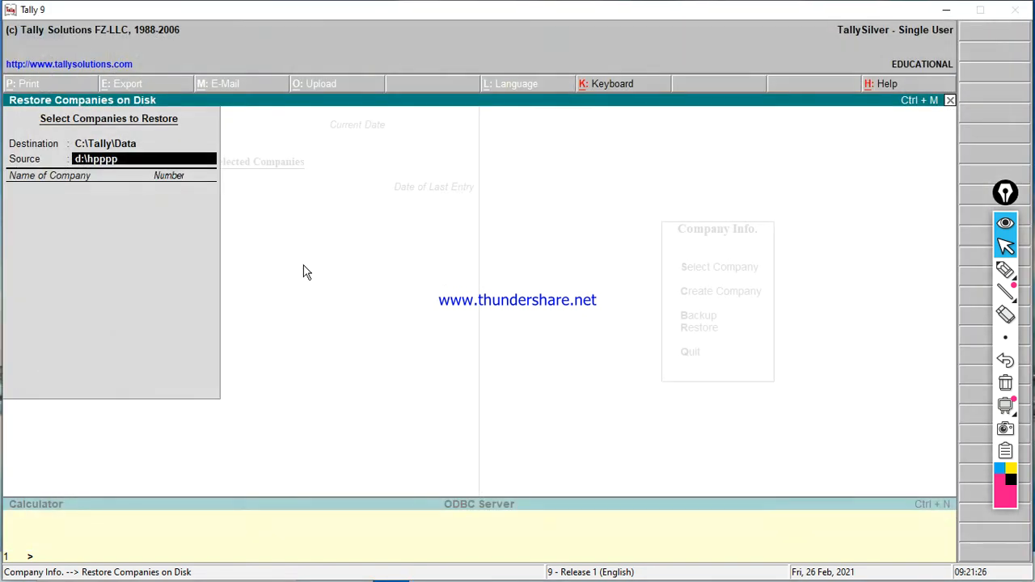
Set the restore source to c:\hpppp and restore company 10012 to C:\Tally\Data, entering its TallyVault password
{"action": "key", "text": "Return"}
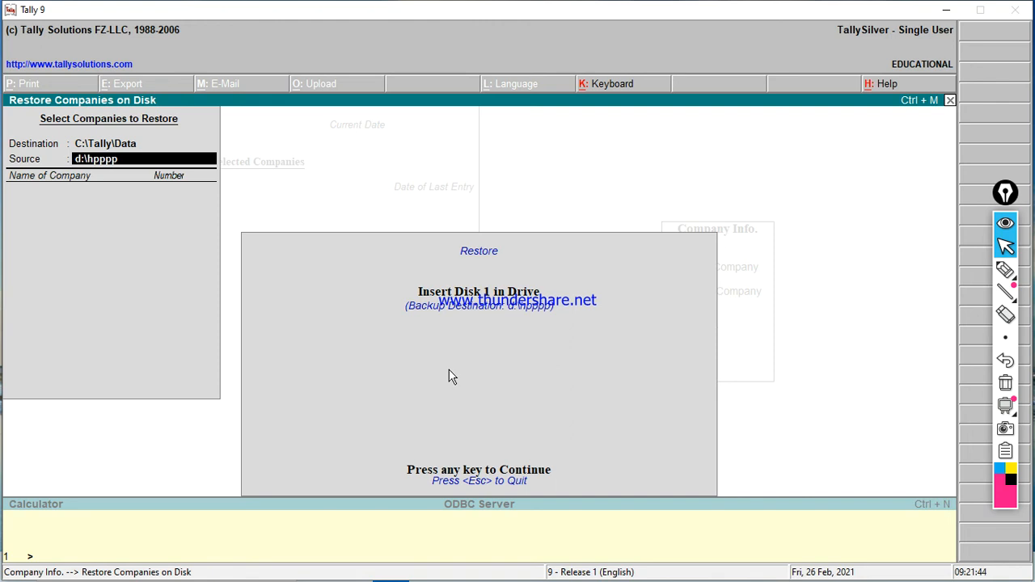
{"action": "key", "text": "Escape"}
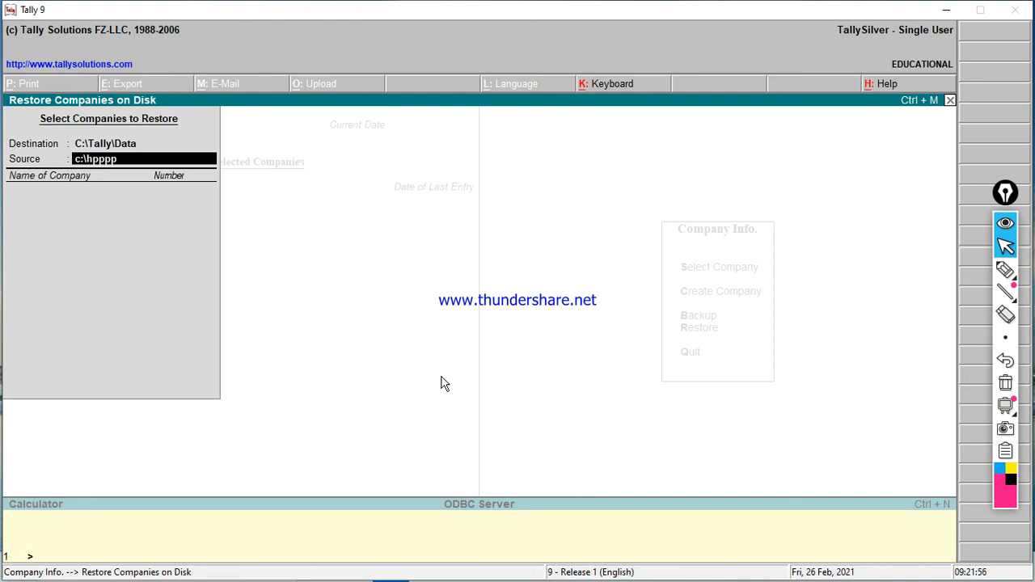
{"action": "key", "text": "Return"}
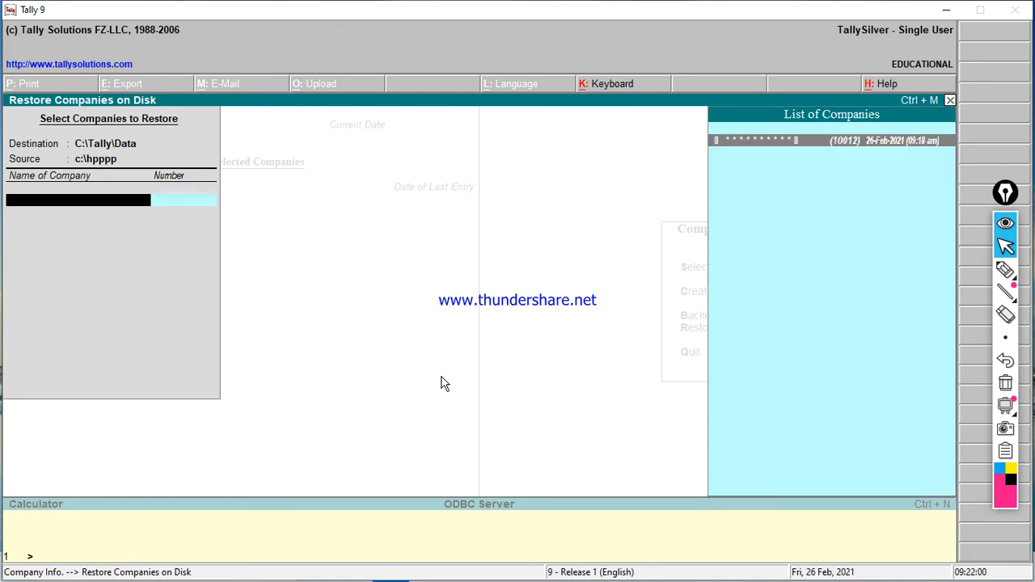
{"action": "key", "text": "Return"}
{"action": "key", "text": "Return"}
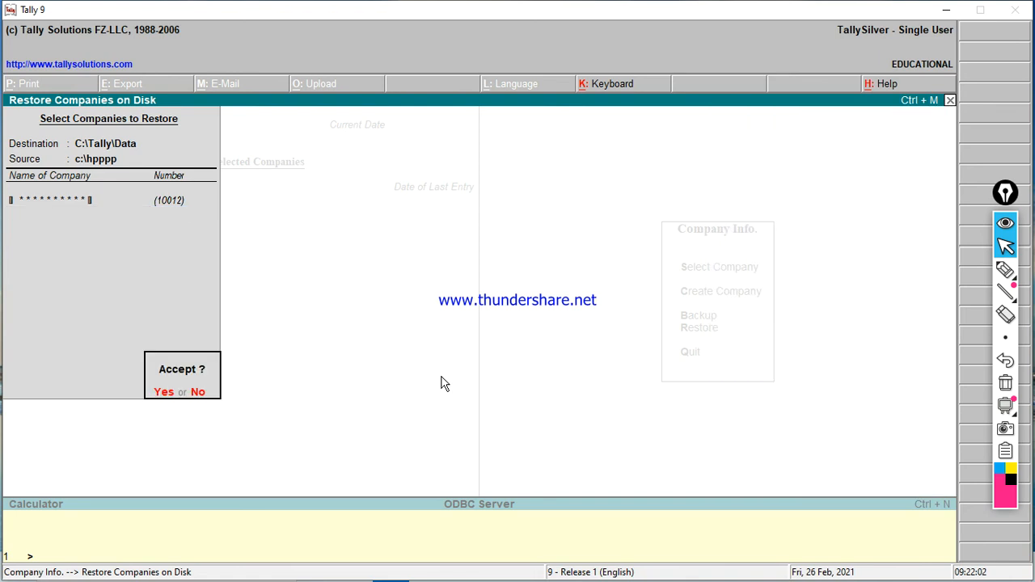
{"action": "key", "text": "Return"}
{"action": "key", "text": "Return"}
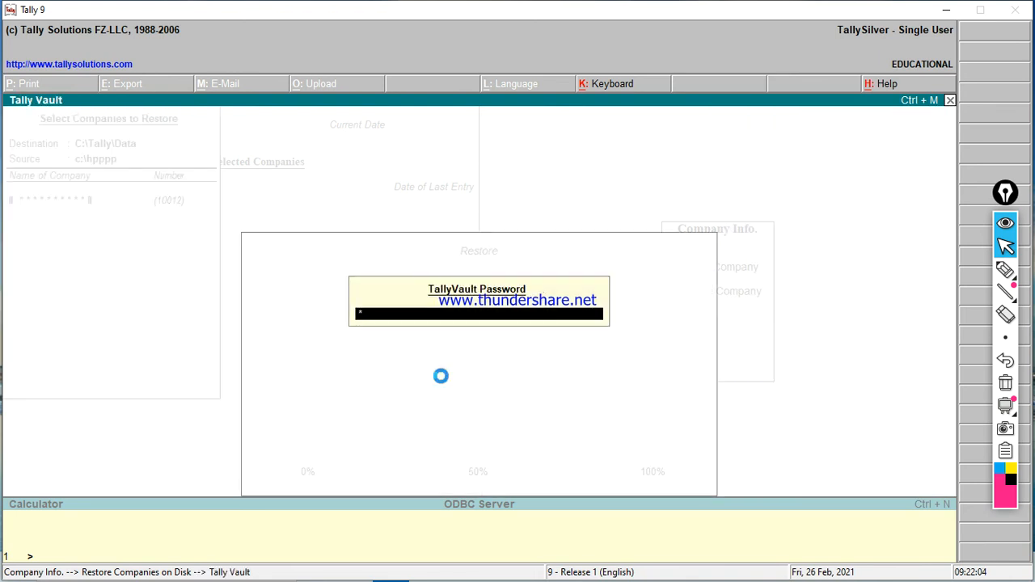
Open the restored company from C:\Tally\Data with its TallyVault password, and shut it
{"action": "key", "text": "Up"}
{"action": "key", "text": "Up"}
{"action": "key", "text": "Up"}
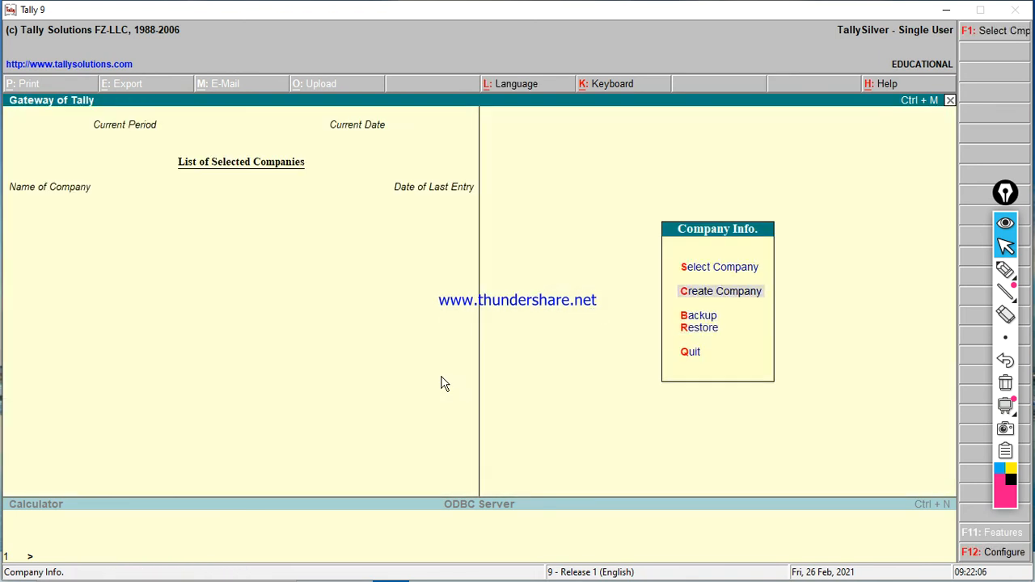
{"action": "key", "text": "Return"}
{"action": "key", "text": "Return"}
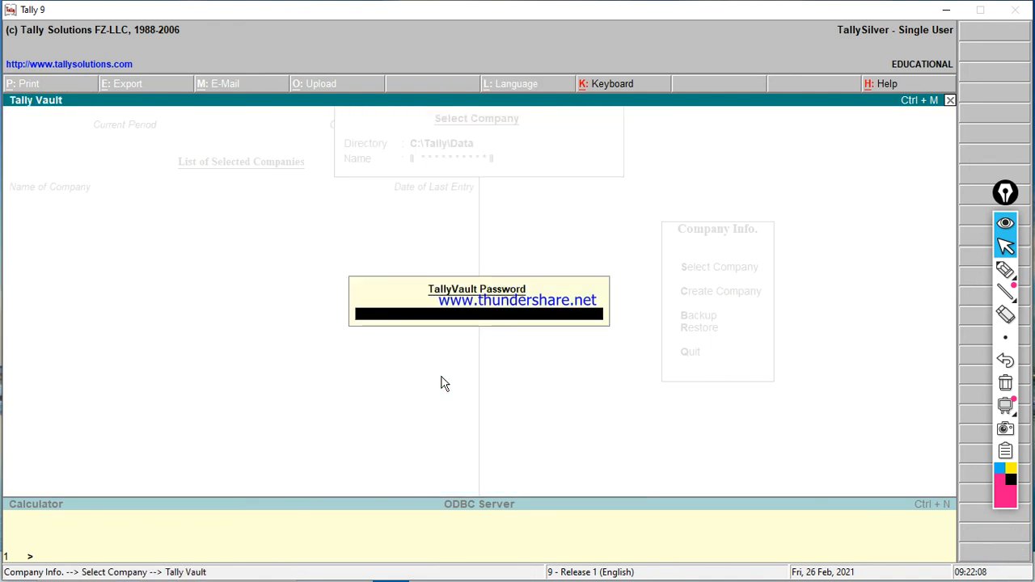
{"action": "key", "text": "Return"}
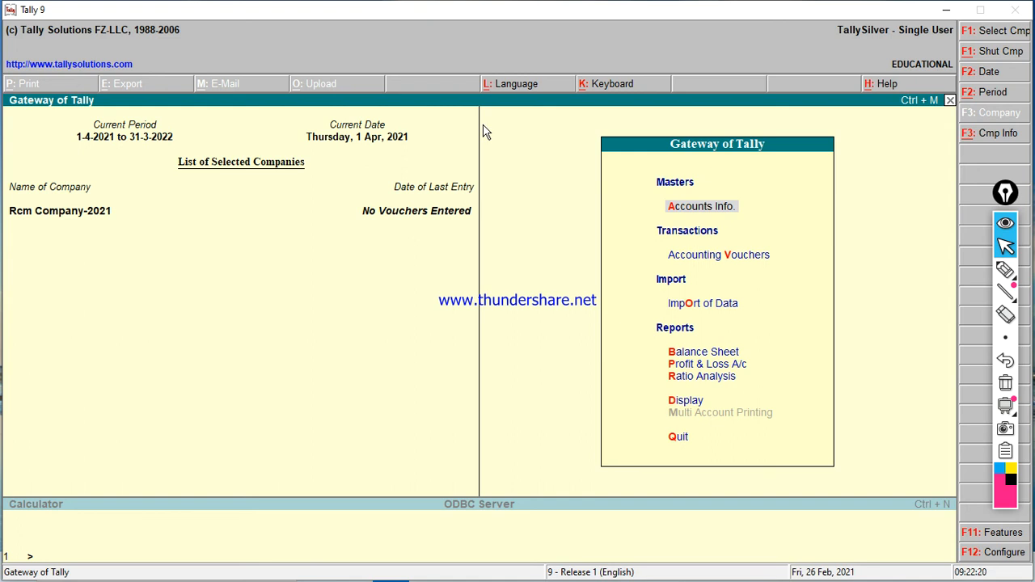
{"action": "key", "text": "alt+F1"}
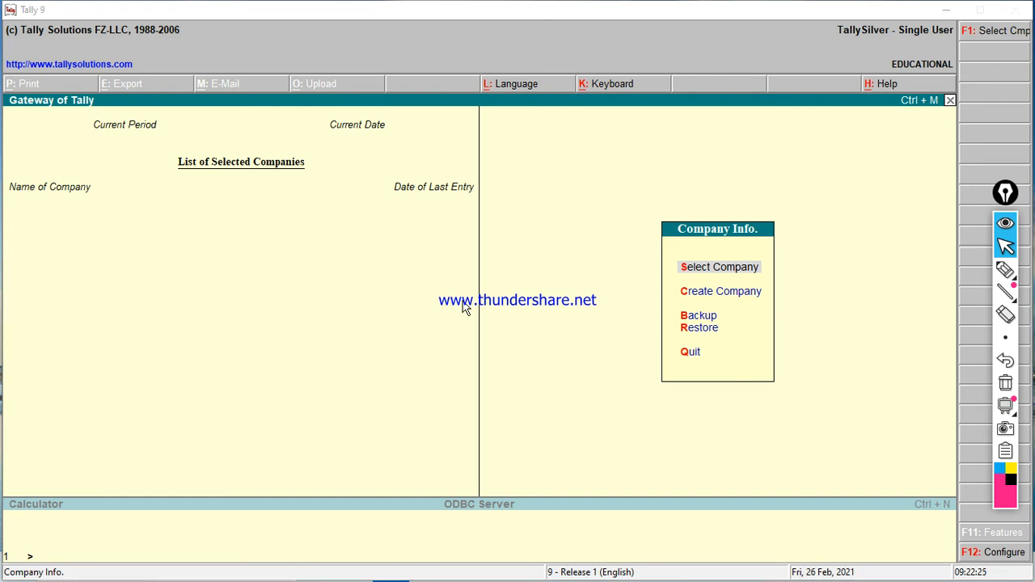
Switch to File Explorer and open the Windows (C:) drive
{"action": "key", "text": "super+e"}
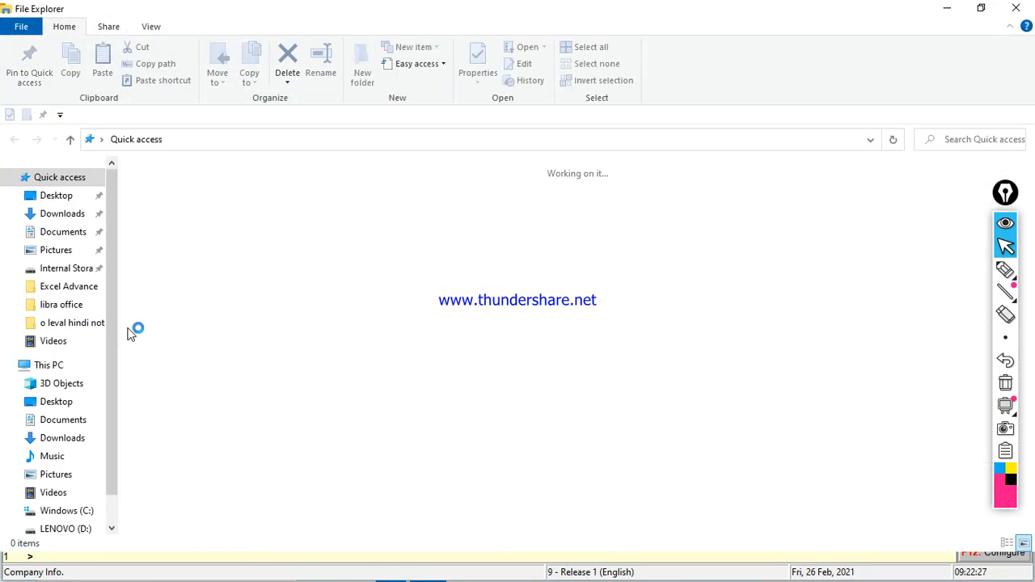
{"action": "left_click", "coordinate": [75, 516]}
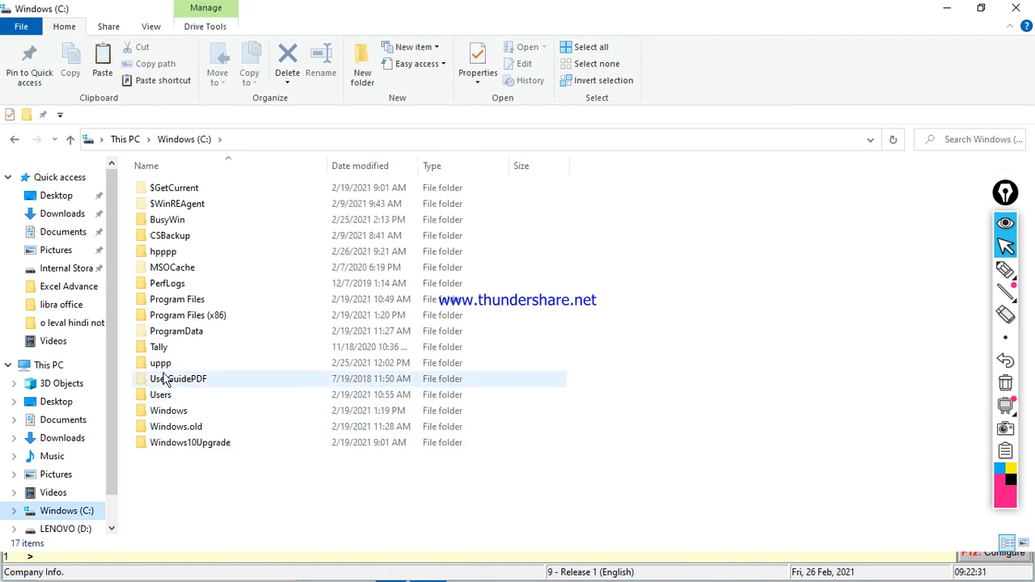
{"action": "left_click", "coordinate": [162, 366]}
{"action": "right_click", "coordinate": [162, 368]}
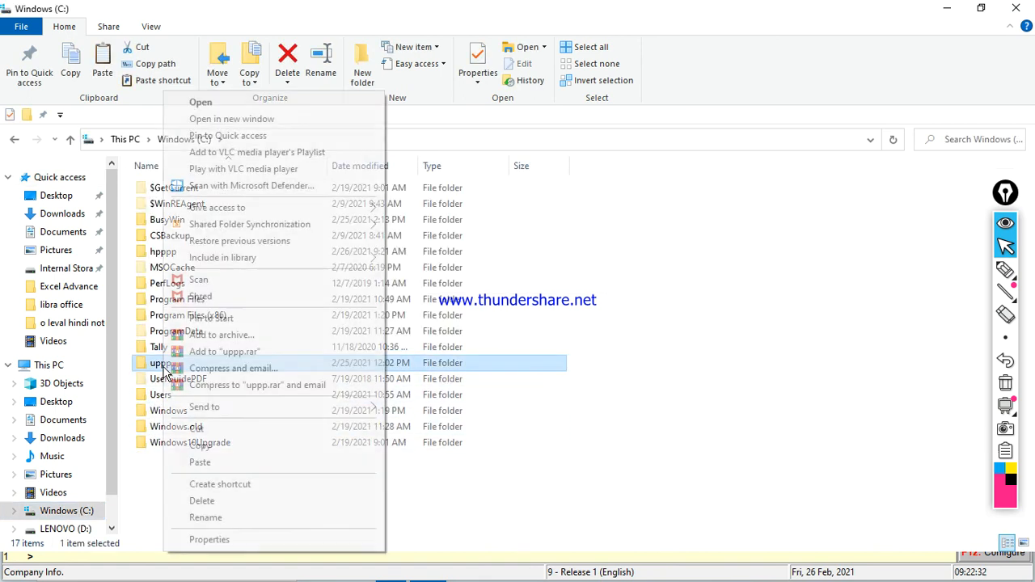
{"action": "left_click", "coordinate": [199, 431]}
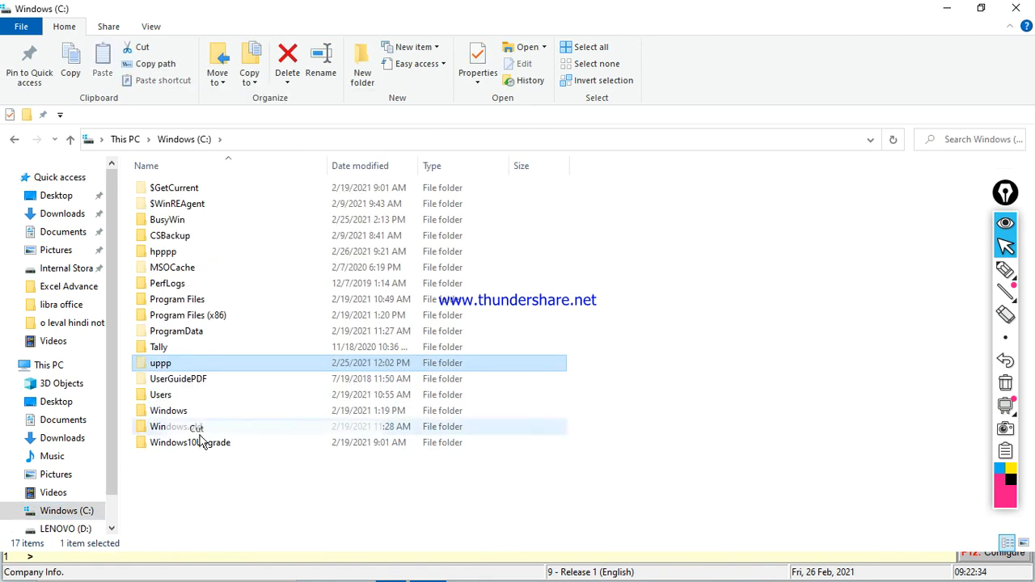
{"action": "left_click", "coordinate": [69, 527]}
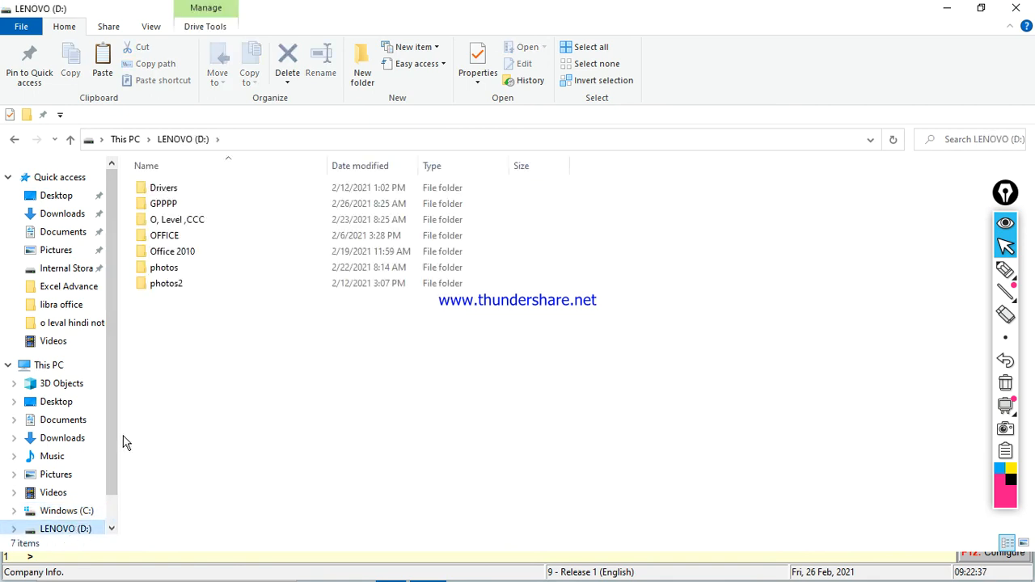
{"action": "left_click", "coordinate": [94, 512]}
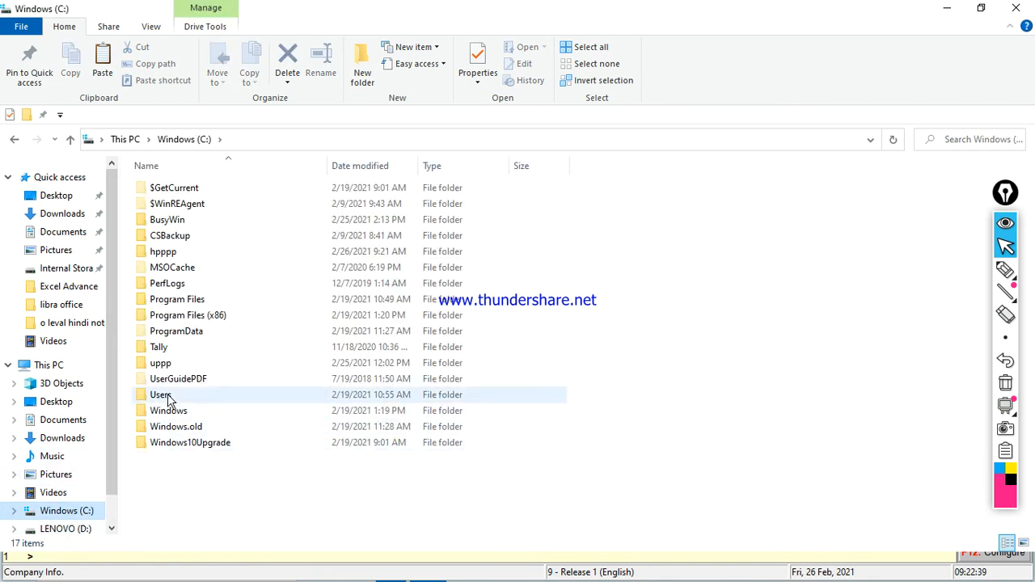
Copy the hpppp folder from the Windows (C:) drive into the LENOVO (D:) drive
{"action": "left_click", "coordinate": [174, 253]}
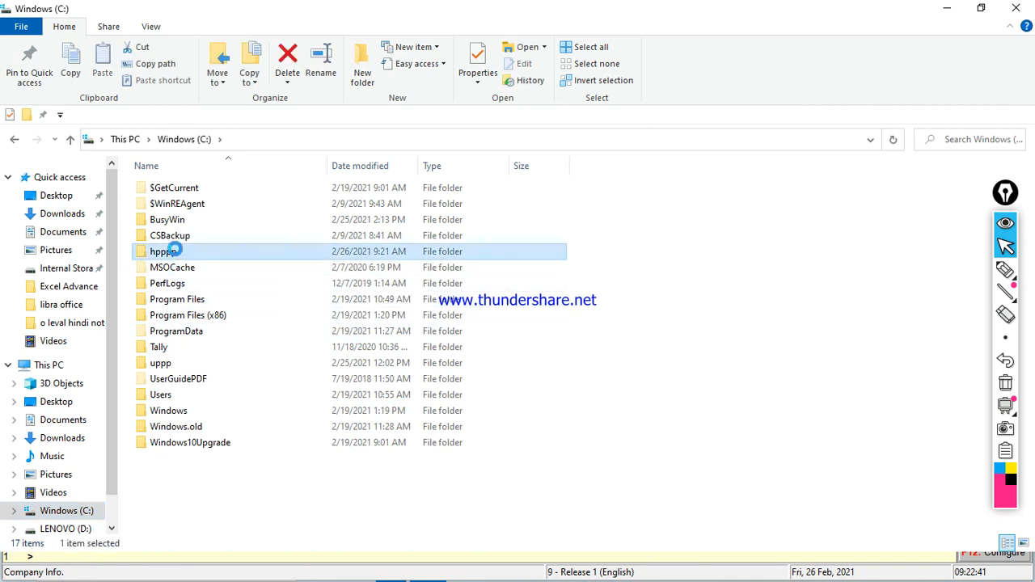
{"action": "right_click", "coordinate": [175, 253]}
{"action": "left_click", "coordinate": [212, 447]}
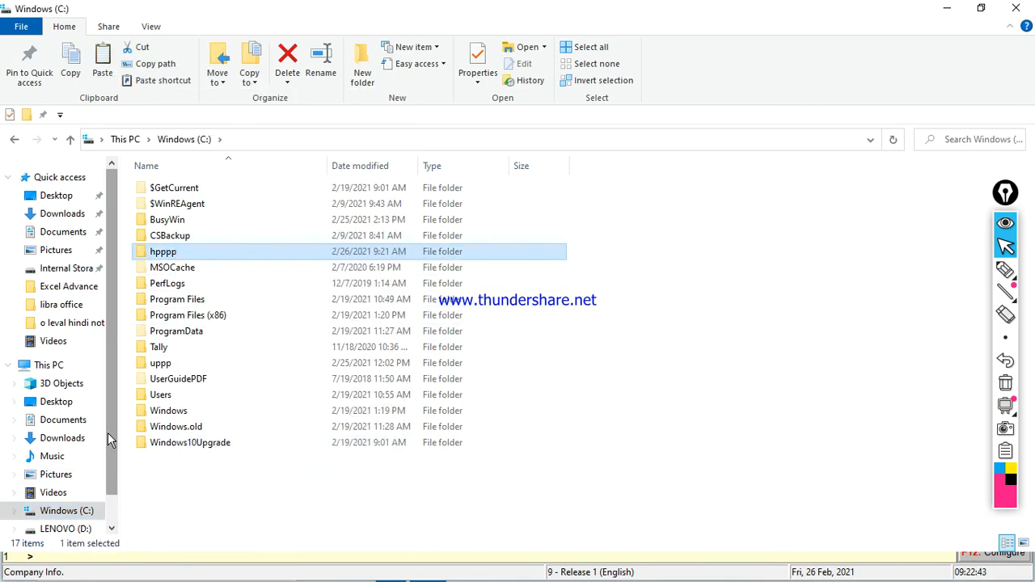
{"action": "scroll", "coordinate": [108, 436], "scroll_direction": "down", "scroll_amount": 1}
{"action": "left_click", "coordinate": [92, 483]}
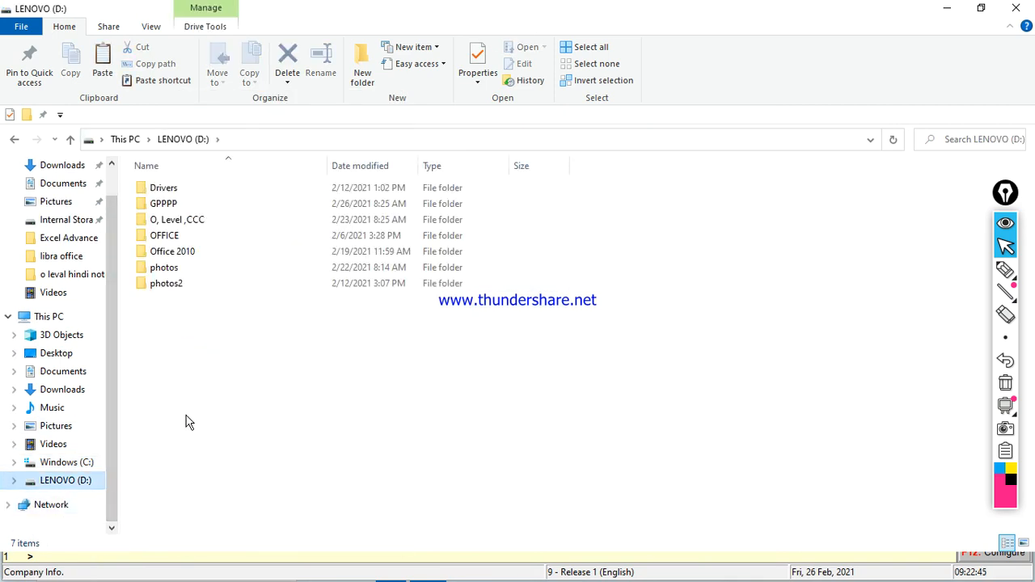
{"action": "right_click", "coordinate": [191, 390]}
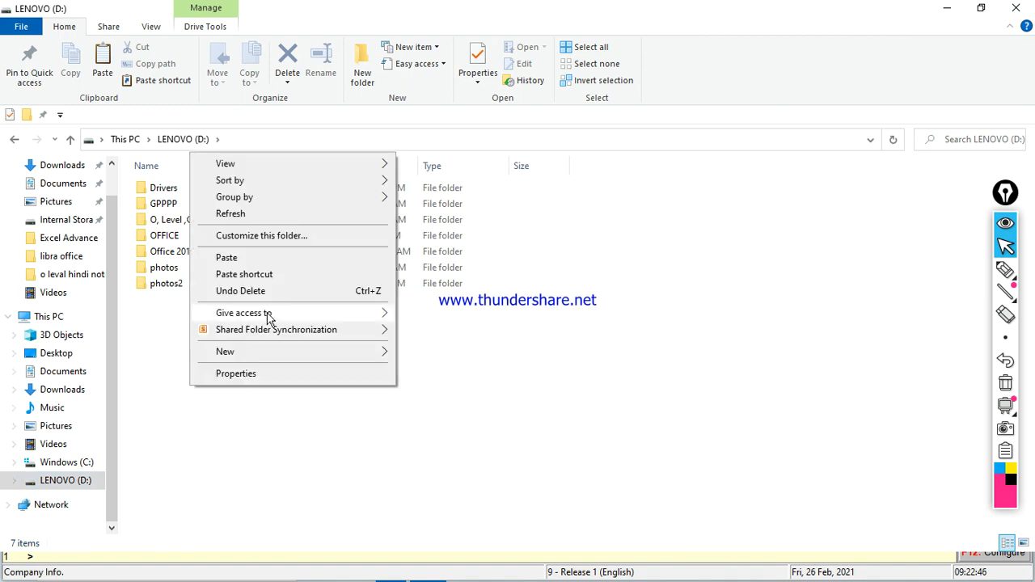
{"action": "left_click", "coordinate": [260, 257]}
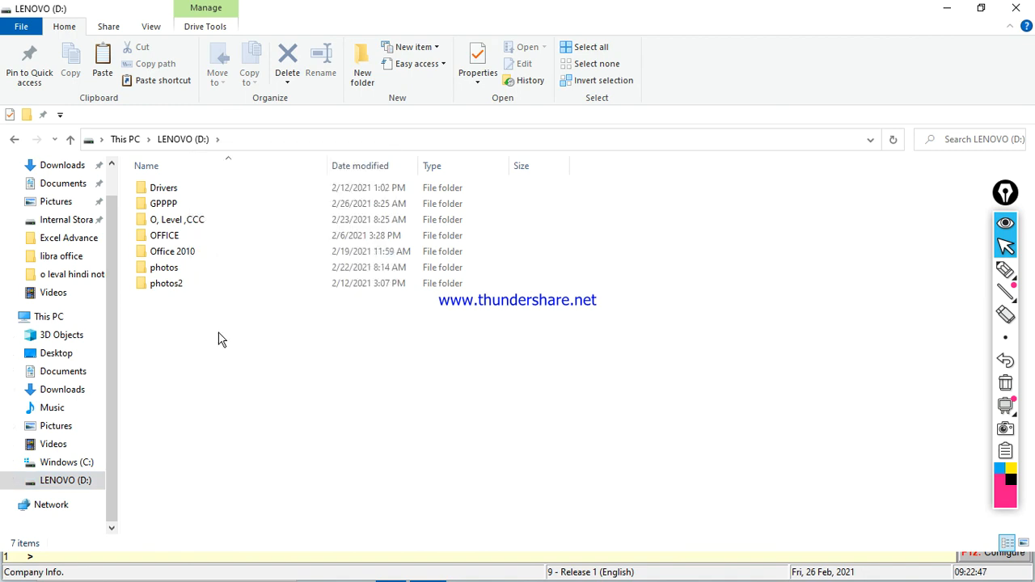
Delete the hpppp folder from the Windows (C:) drive and switch back to Tally
{"action": "left_click", "coordinate": [70, 466]}
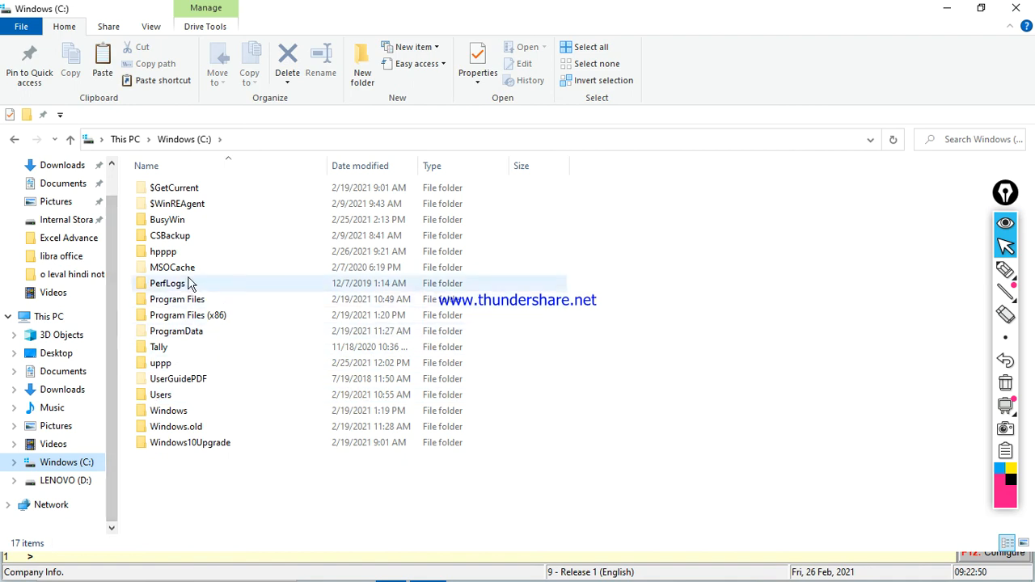
{"action": "left_click", "coordinate": [167, 253]}
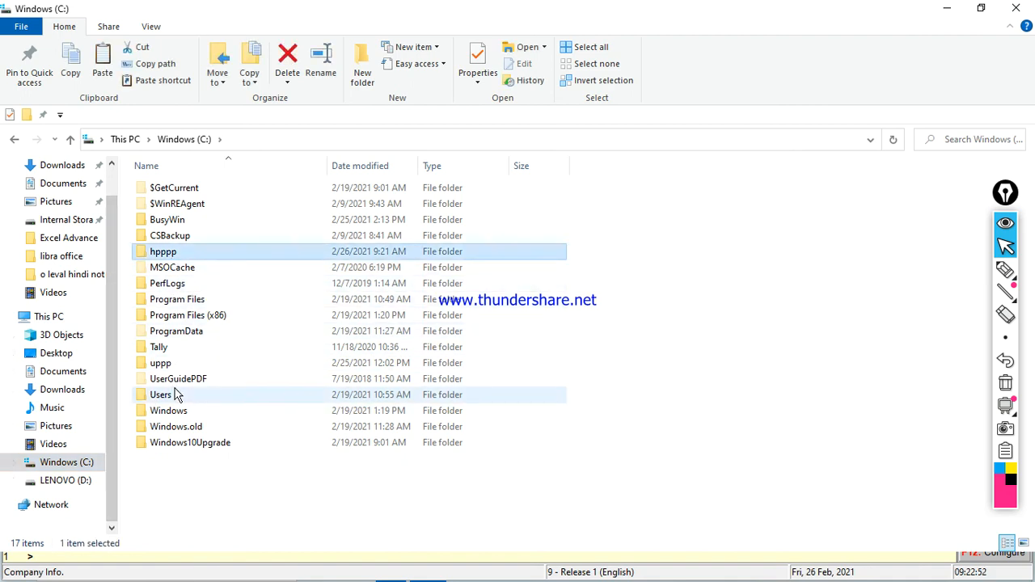
{"action": "key", "text": "Delete"}
{"action": "left_click", "coordinate": [120, 561]}
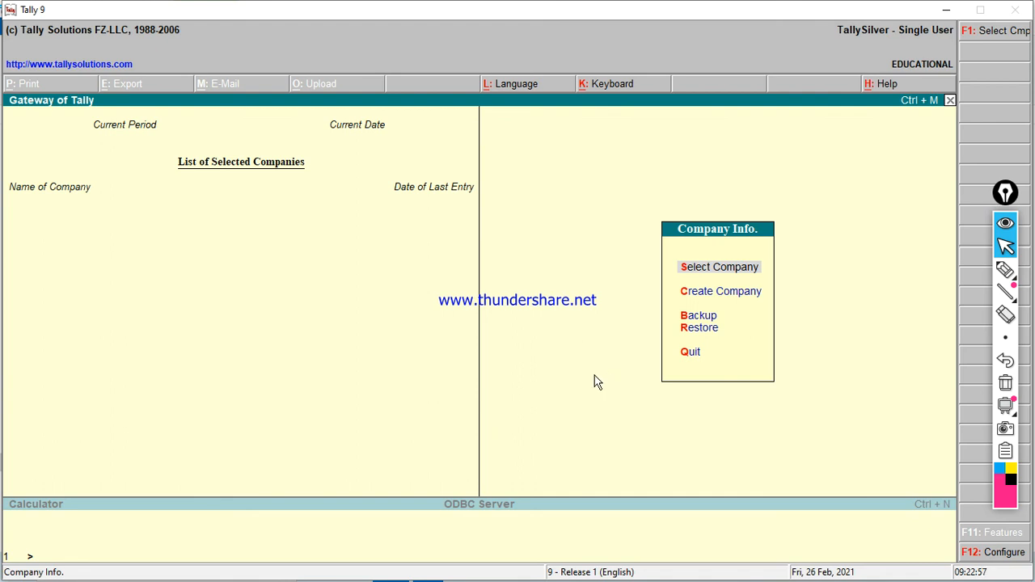
Open company 10012 from C:\Tally\Data, entering its TallyVault password
{"action": "key", "text": "Return"}
{"action": "key", "text": "Return"}
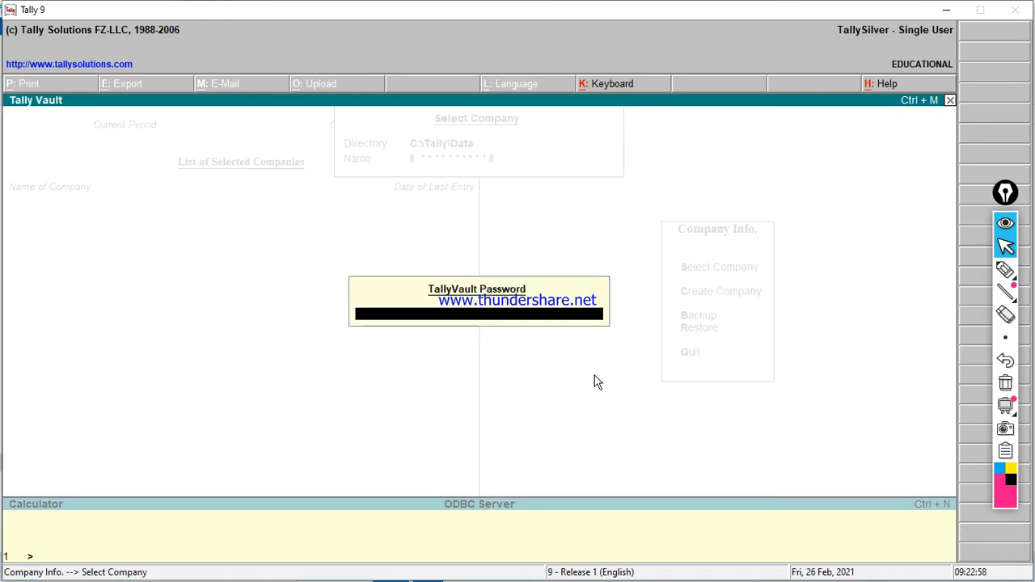
{"action": "key", "text": "Return"}
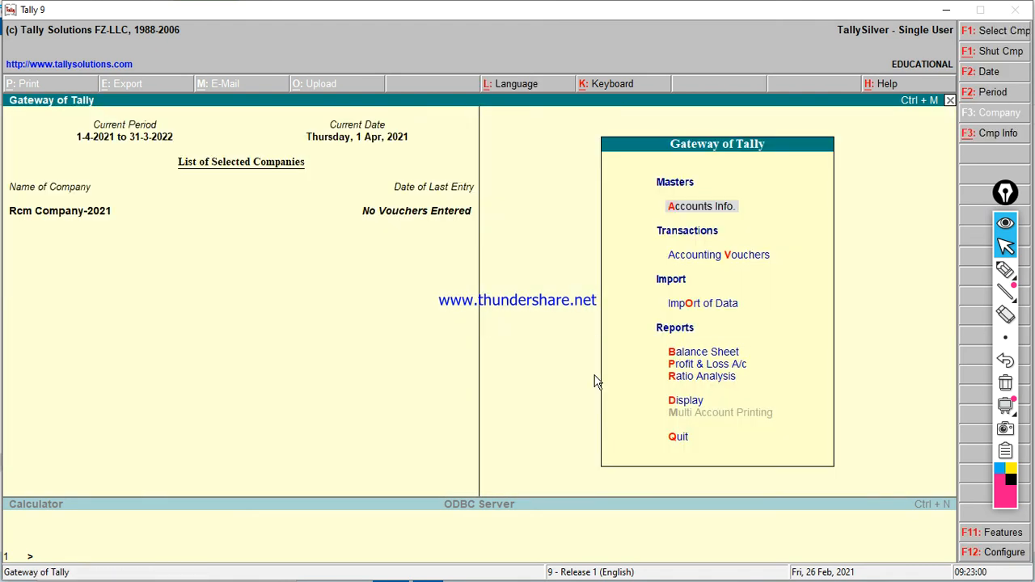
Delete Rcm Company-2021 through Company Alteration and leave the company selection screen
{"action": "key", "text": "alt+F3"}
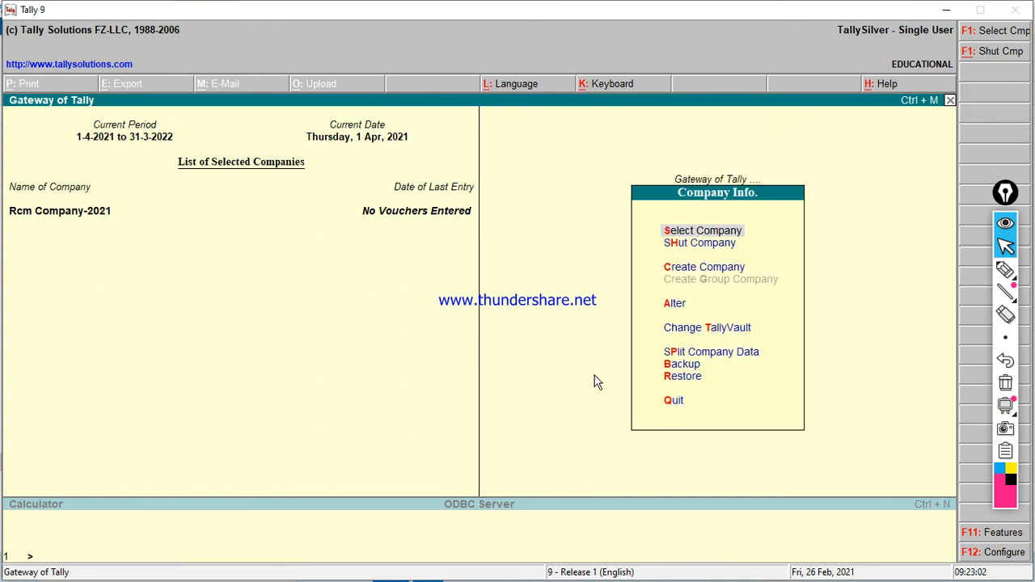
{"action": "key", "text": "Down"}
{"action": "key", "text": "Down"}
{"action": "key", "text": "Down"}
{"action": "key", "text": "Return"}
{"action": "key", "text": "Return"}
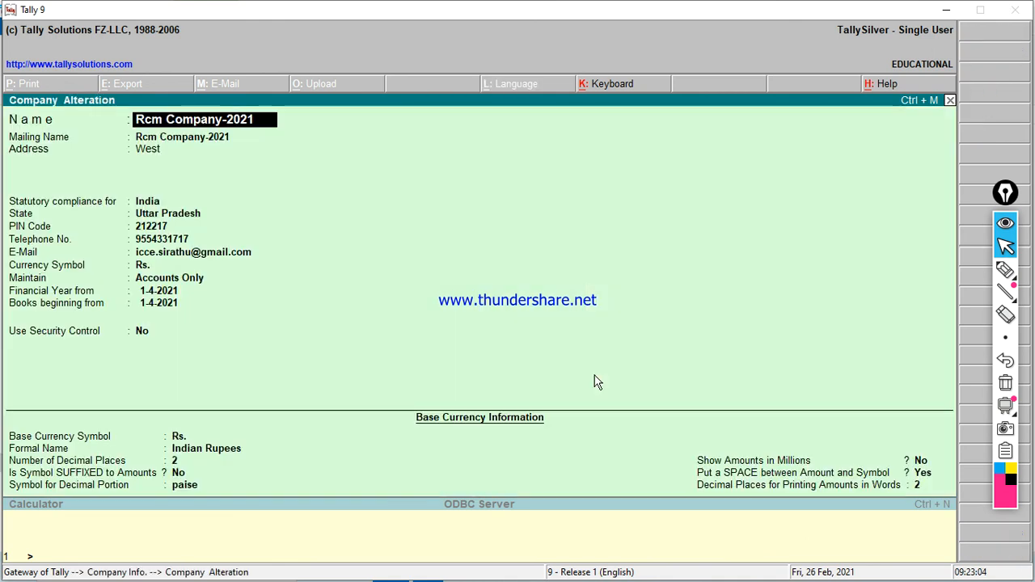
{"action": "key", "text": "alt+d"}
{"action": "key", "text": "Return"}
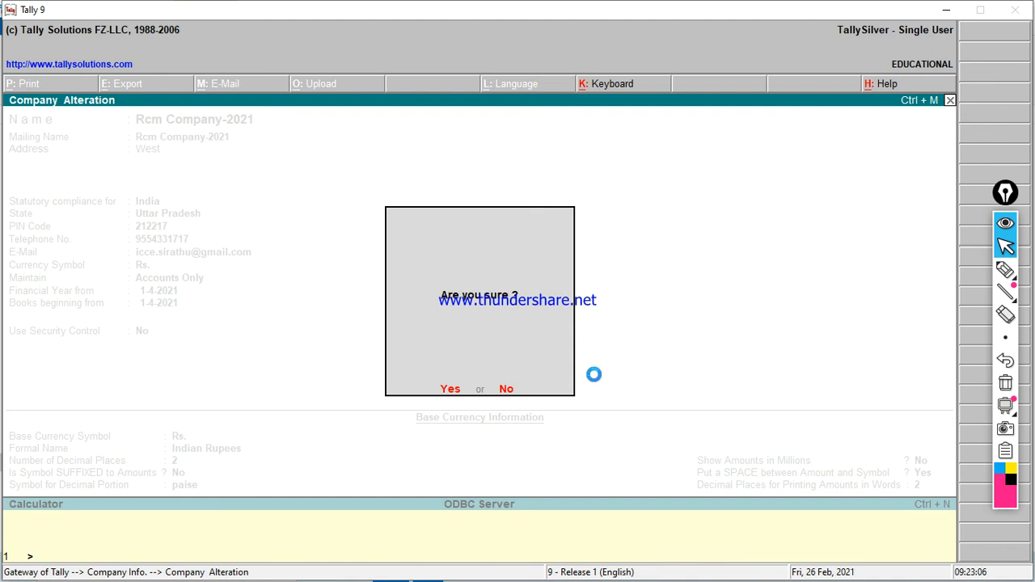
{"action": "key", "text": "Return"}
{"action": "key", "text": "Return"}
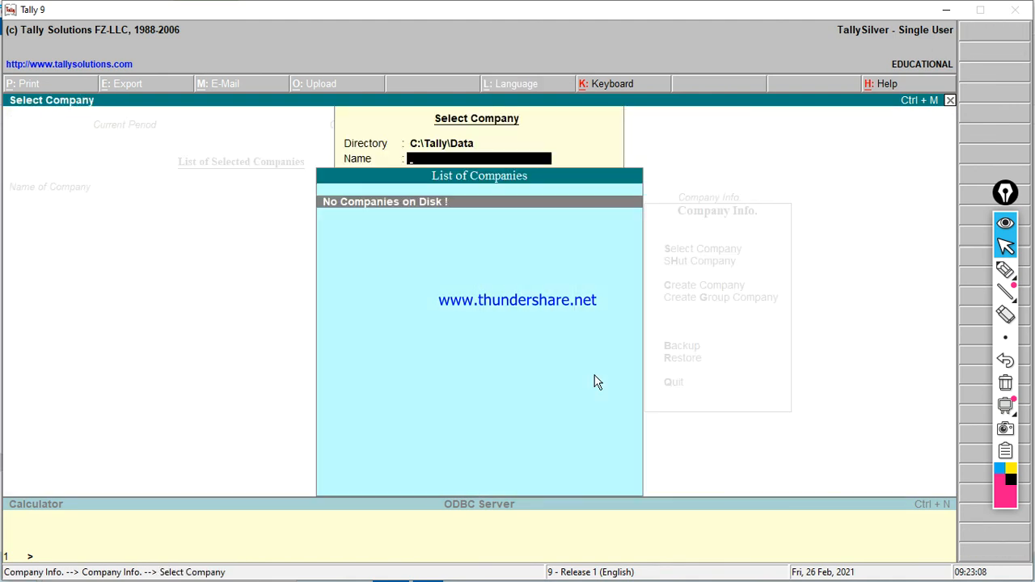
{"action": "key", "text": "Return"}
{"action": "key", "text": "Return"}
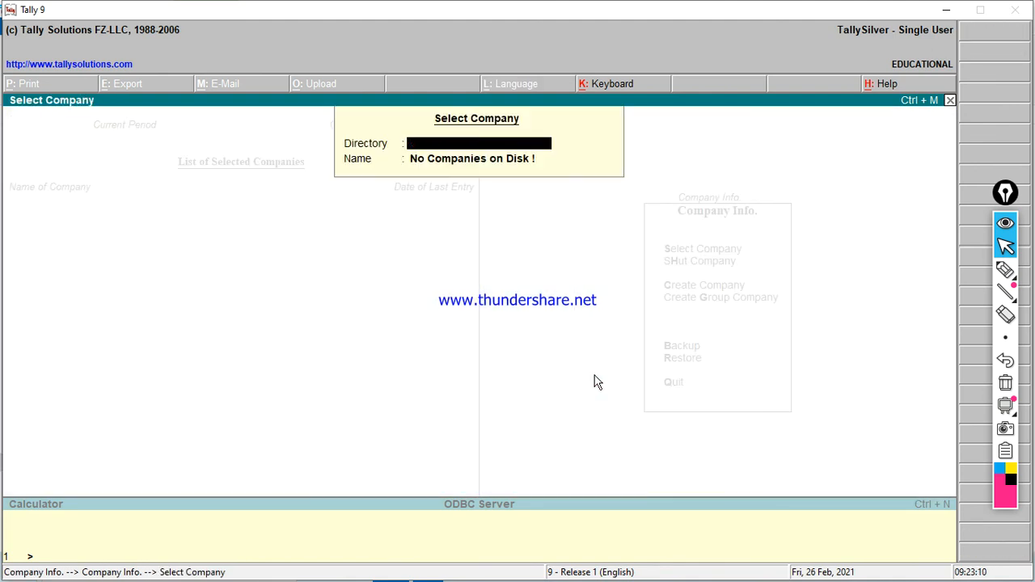
{"action": "key", "text": "Escape"}
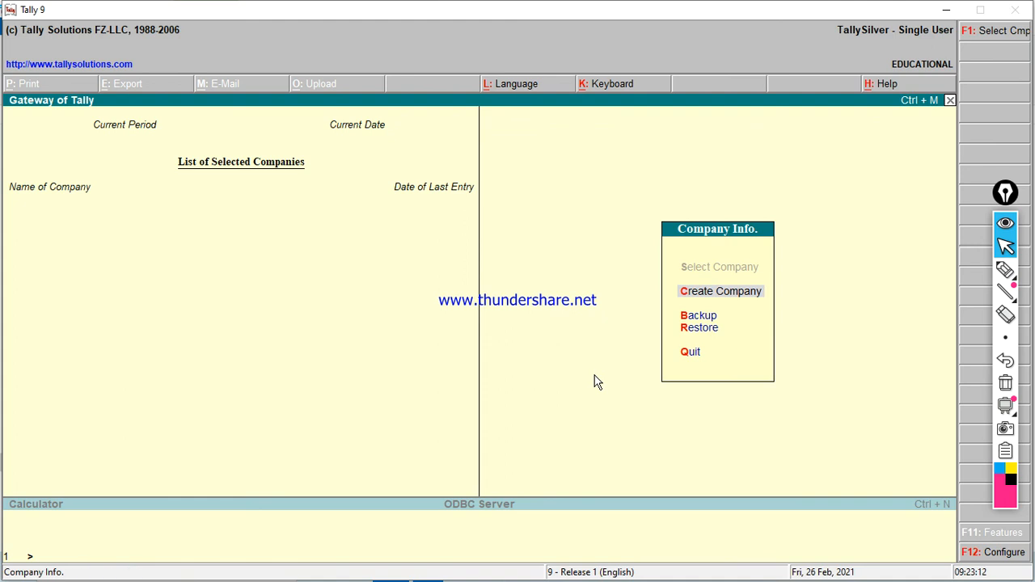
Start restoring companies to C:\Tally\Data and set the restore source to d:\hpppp
{"action": "key", "text": "Down"}
{"action": "key", "text": "Down"}
{"action": "key", "text": "Down"}
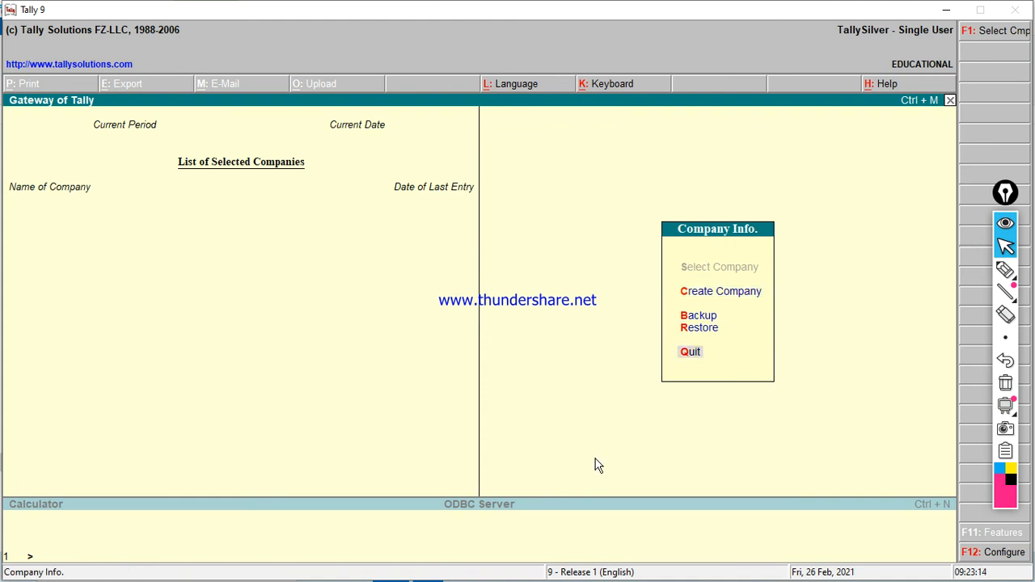
{"action": "key", "text": "r"}
{"action": "key", "text": "Return"}
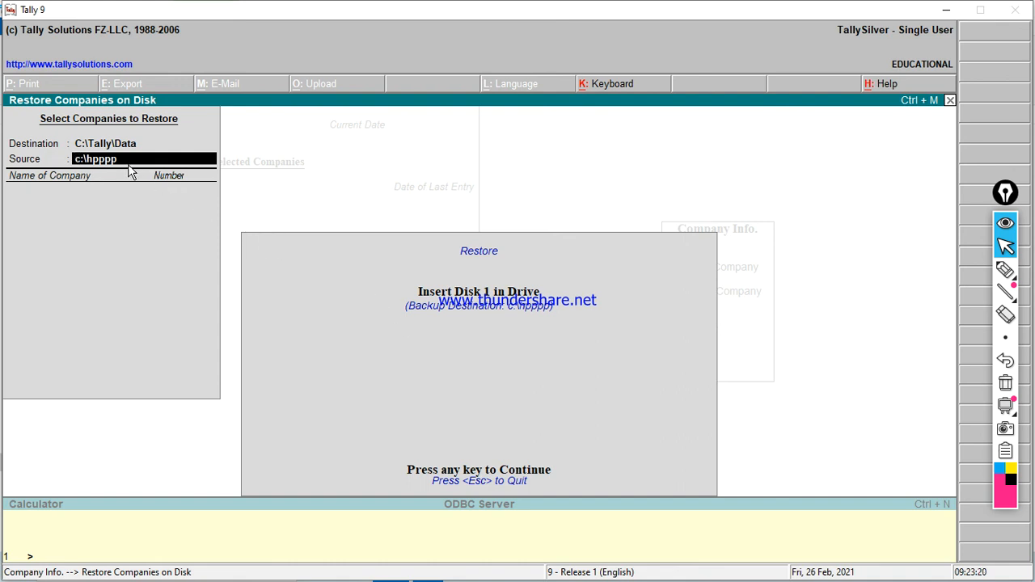
{"action": "key", "text": "Return"}
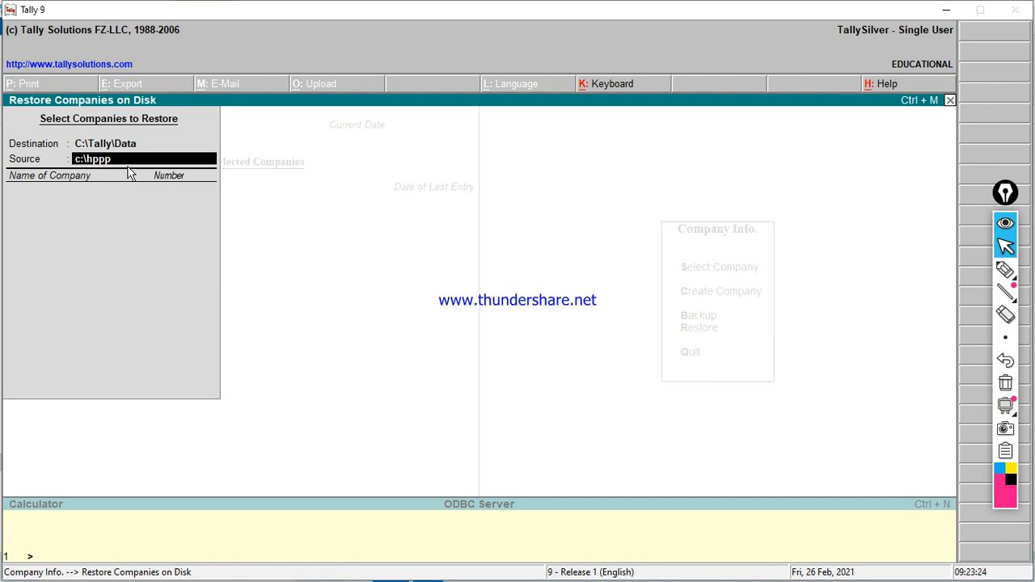
{"action": "key", "text": "BackSpace"}
{"action": "key", "text": "BackSpace"}
{"action": "key", "text": "BackSpace"}
{"action": "type", "text": "h"}
{"action": "key", "text": "Return"}
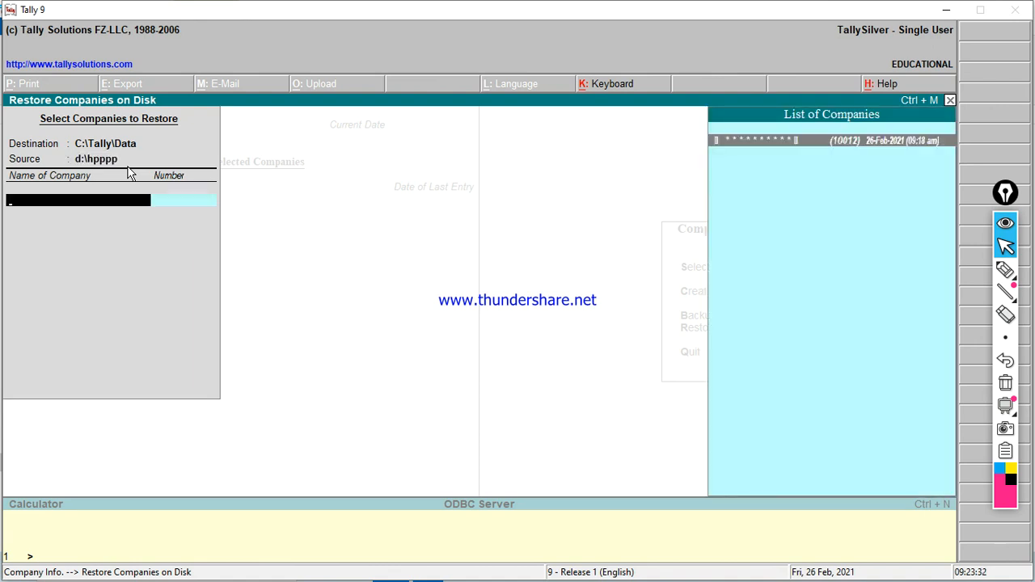
Restore company 10012 from the d:\hpppp backup, entering its TallyVault password
{"action": "key", "text": "Return"}
{"action": "key", "text": "Return"}
{"action": "key", "text": "Return"}
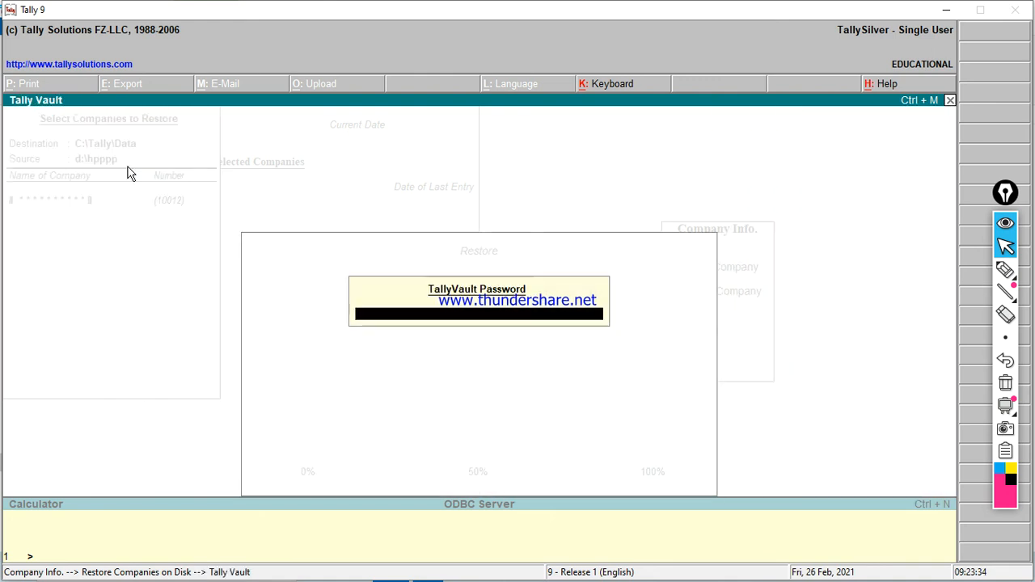
{"action": "key", "text": "Return"}
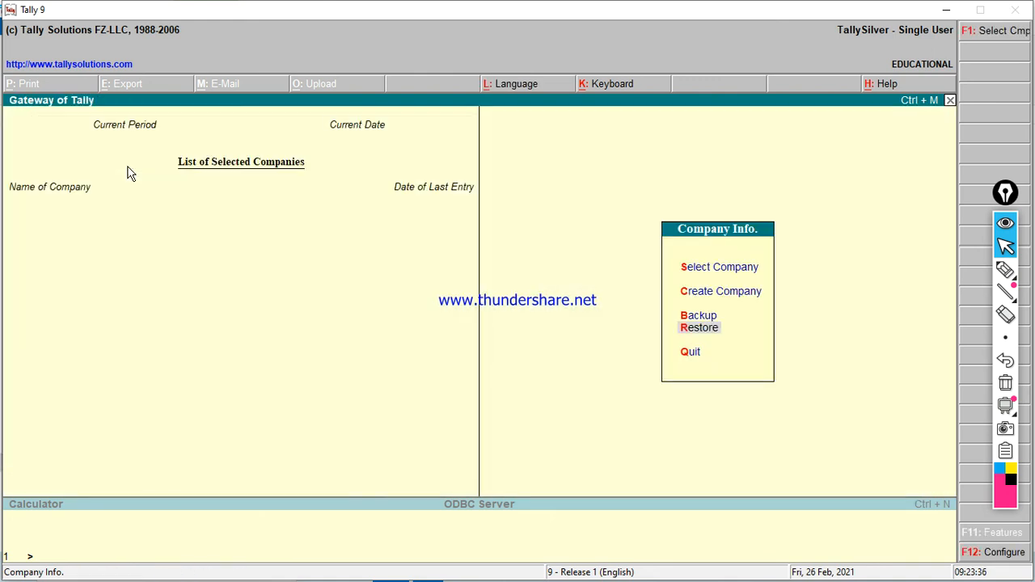
Open the restored company 10012 from C:\Tally\Data with its TallyVault password
{"action": "key", "text": "Up"}
{"action": "key", "text": "Up"}
{"action": "key", "text": "Return"}
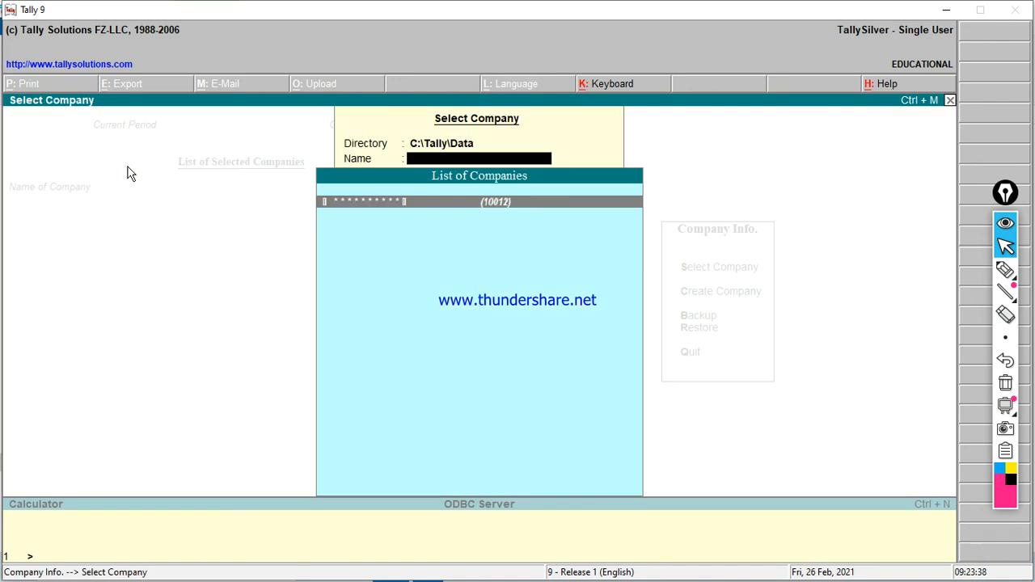
{"action": "key", "text": "Return"}
{"action": "key", "text": "Return"}
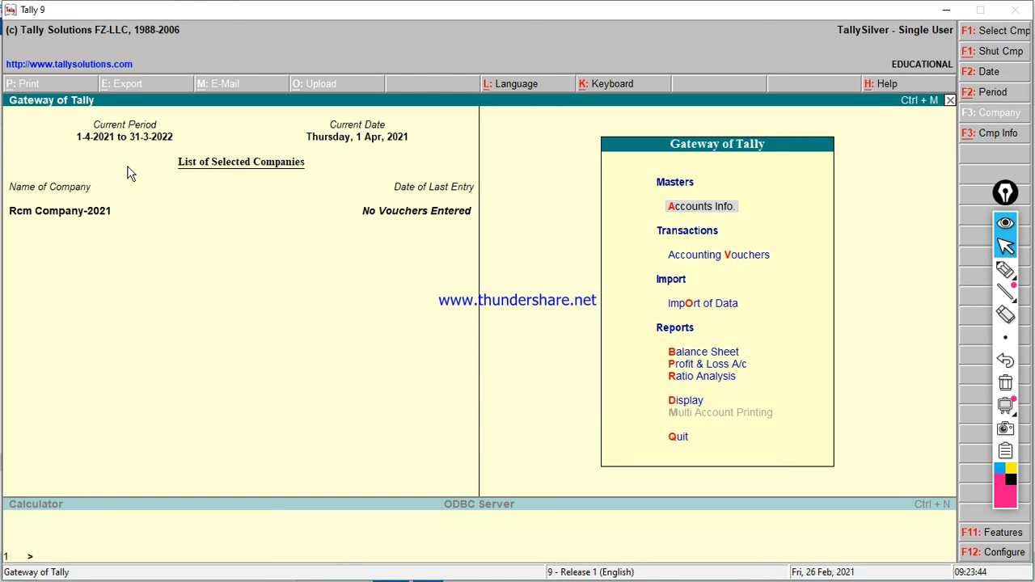
Tick off the Company Info. options with the annotation pen, clearing the marks before returning to the Gateway of Tally
{"action": "key", "text": "alt+F3"}
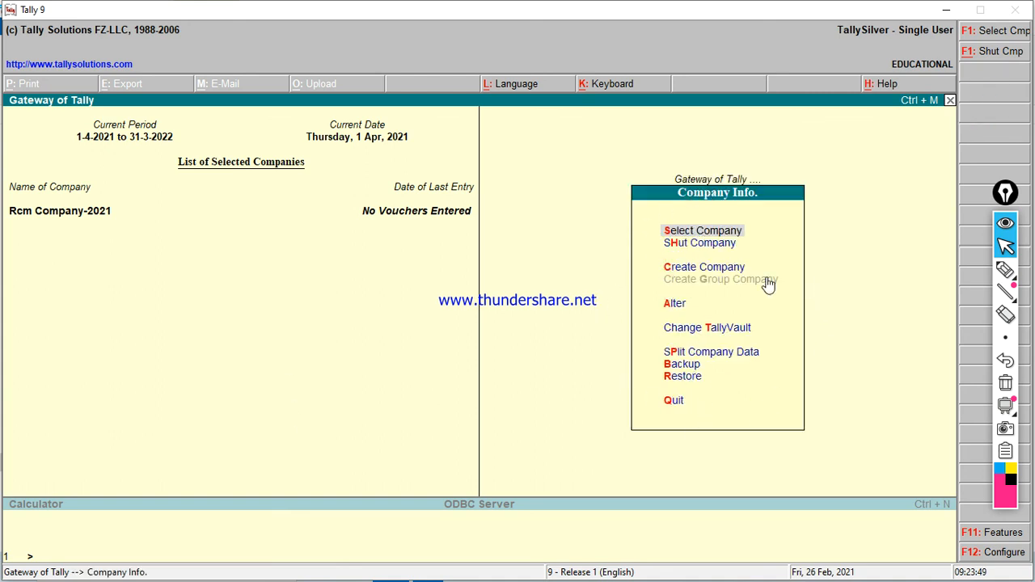
{"action": "left_click", "coordinate": [1005, 269]}
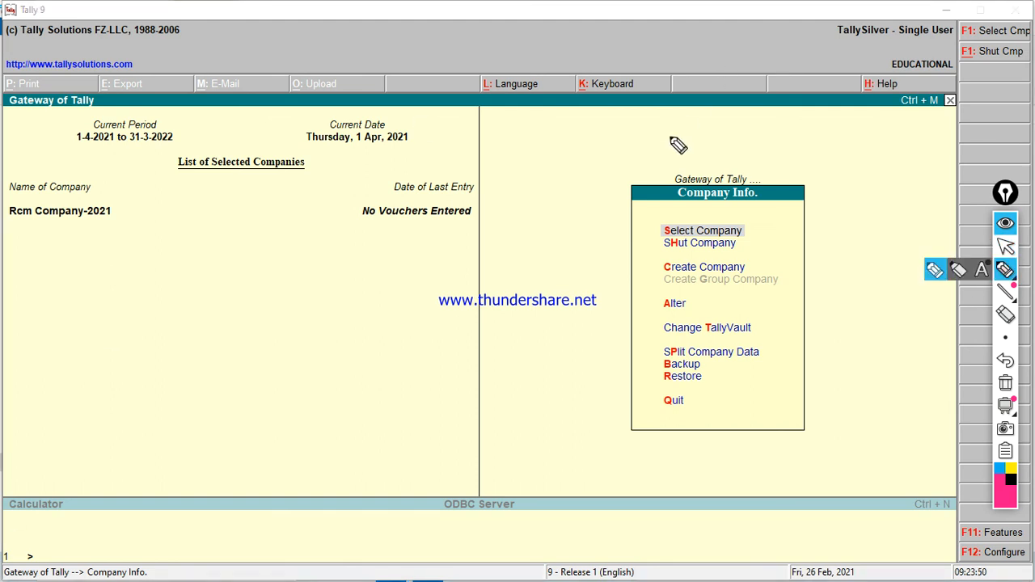
{"action": "mouse_move", "coordinate": [657, 230]}
{"action": "left_mouse_down"}
{"action": "mouse_move", "coordinate": [686, 241]}
{"action": "mouse_move", "coordinate": [661, 267]}
{"action": "mouse_move", "coordinate": [671, 255]}
{"action": "mouse_move", "coordinate": [655, 333]}
{"action": "mouse_move", "coordinate": [668, 326]}
{"action": "mouse_move", "coordinate": [673, 369]}
{"action": "mouse_move", "coordinate": [659, 402]}
{"action": "mouse_move", "coordinate": [676, 392]}
{"action": "left_mouse_up"}
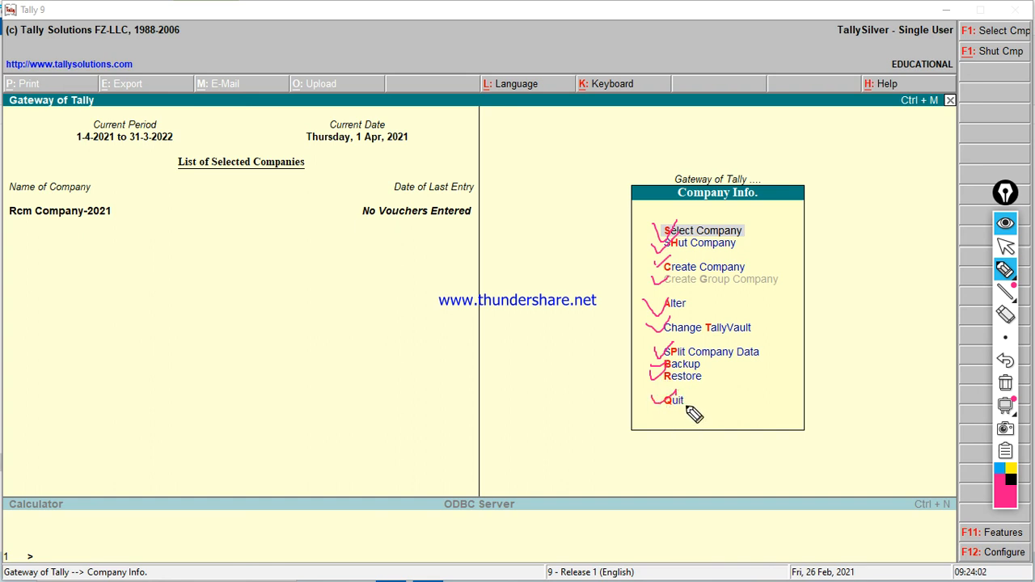
{"action": "left_click", "coordinate": [1005, 383]}
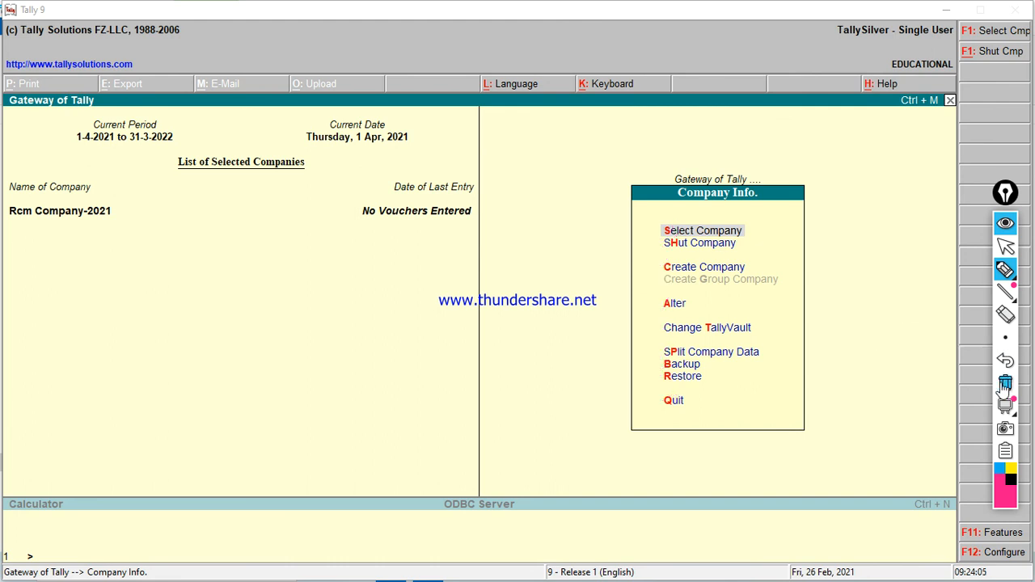
{"action": "right_click", "coordinate": [664, 237]}
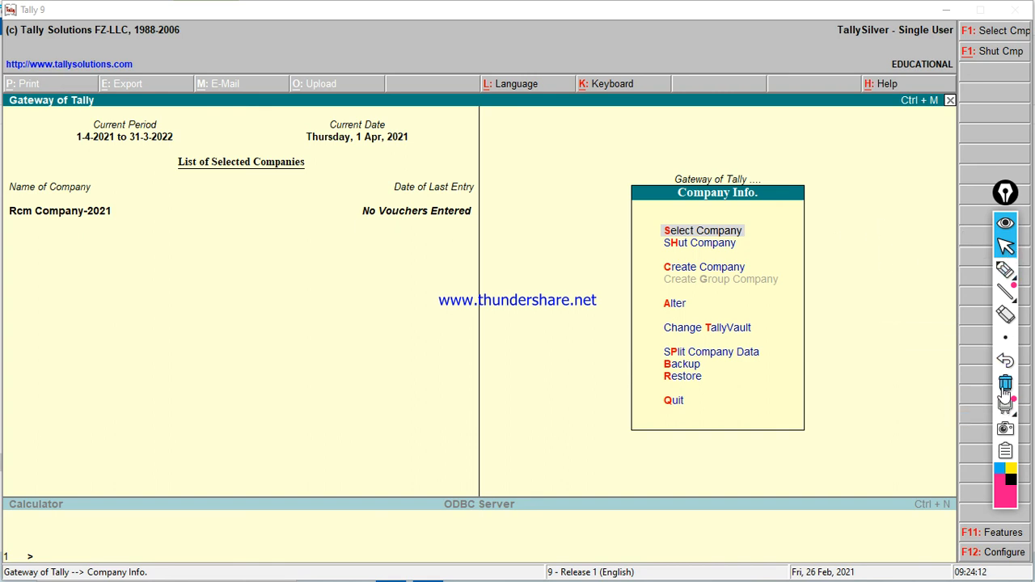
{"action": "left_click", "coordinate": [906, 237]}
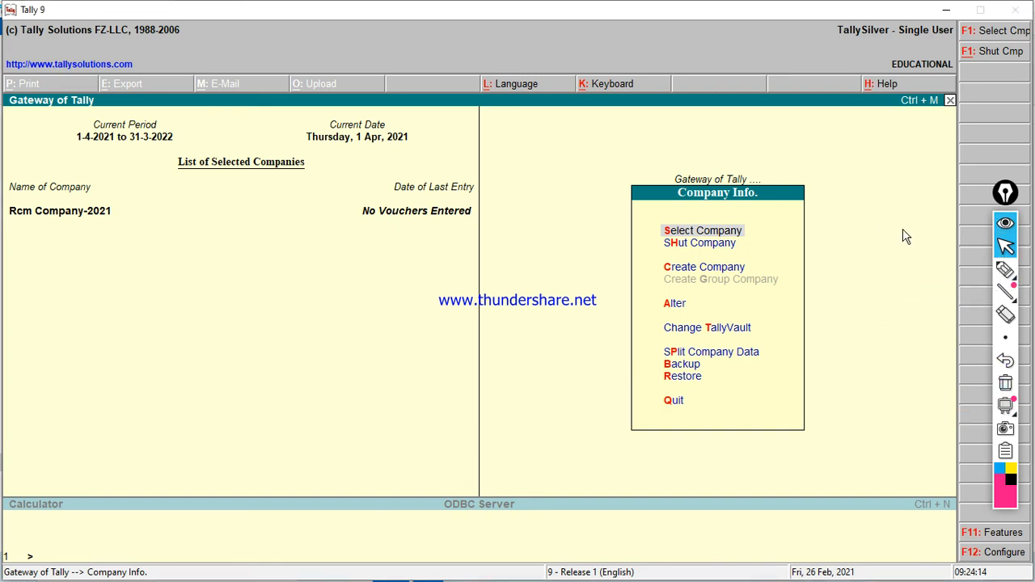
{"action": "key", "text": "Escape"}
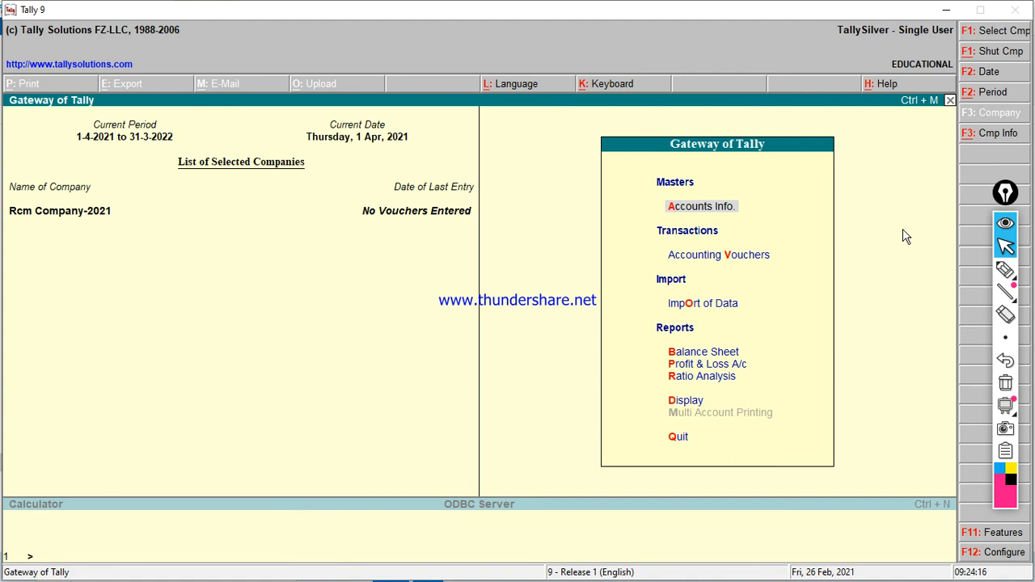